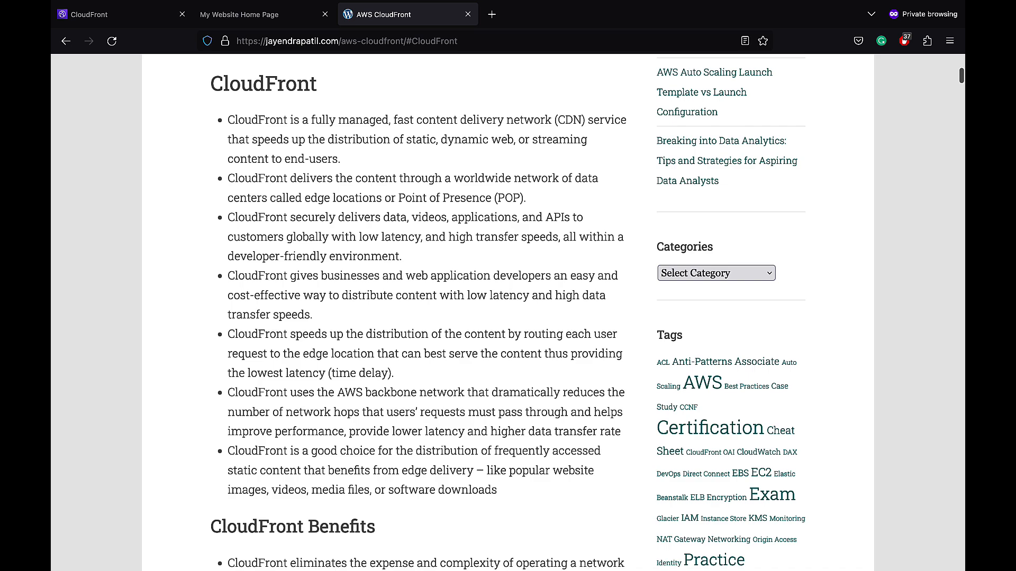
# Read the article's sections on what CloudFront is, its benefits, and its edge locations and regional edge caches
pyautogui.scroll(-9, 508, 312)
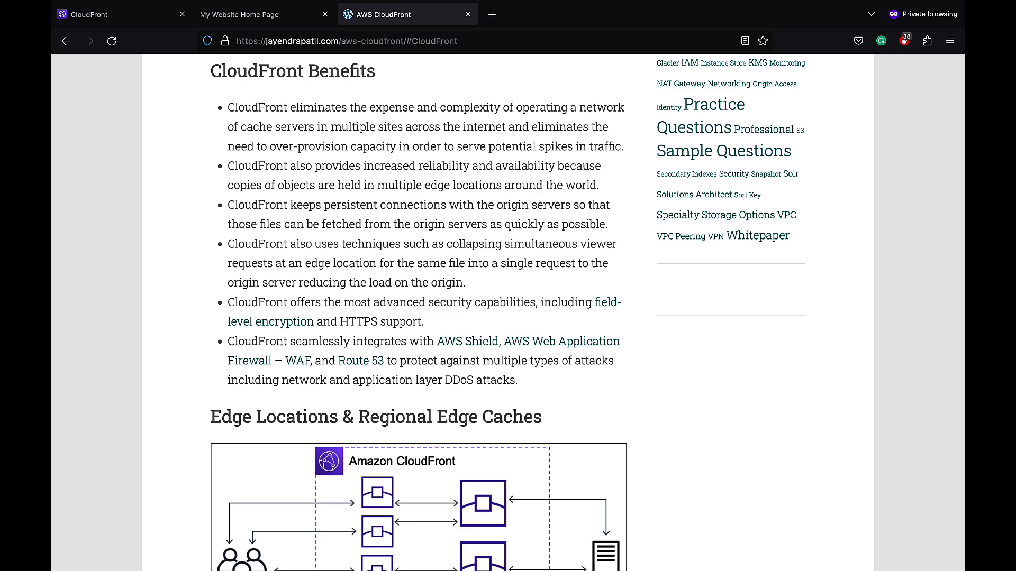
pyautogui.scroll(-7, 418, 313)
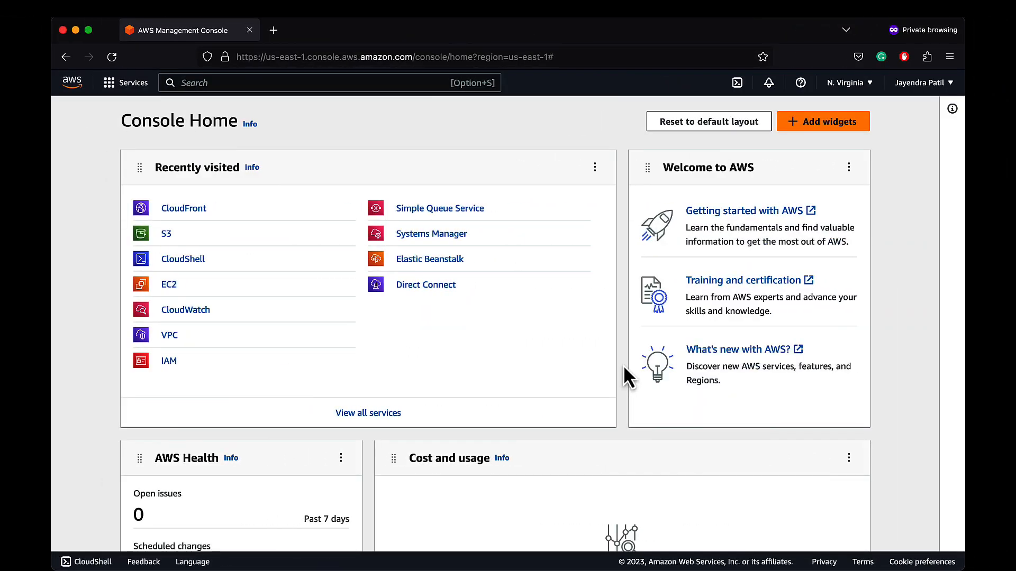
# Start creating a CloudFront distribution and set its origin domain to the website endpoint of the S3 bucket whose name ends in .in
pyautogui.click(184, 209)
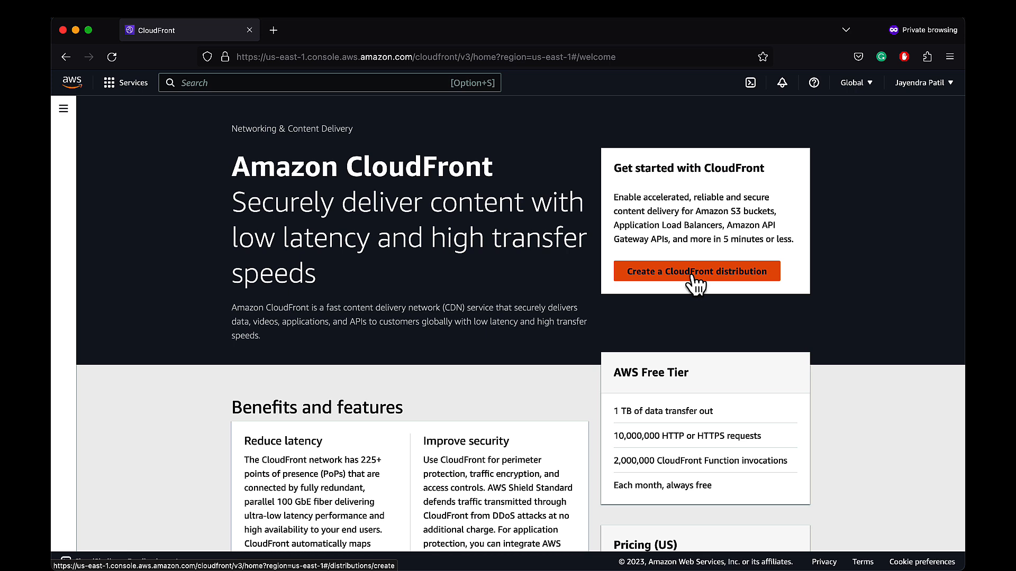
pyautogui.click(693, 275)
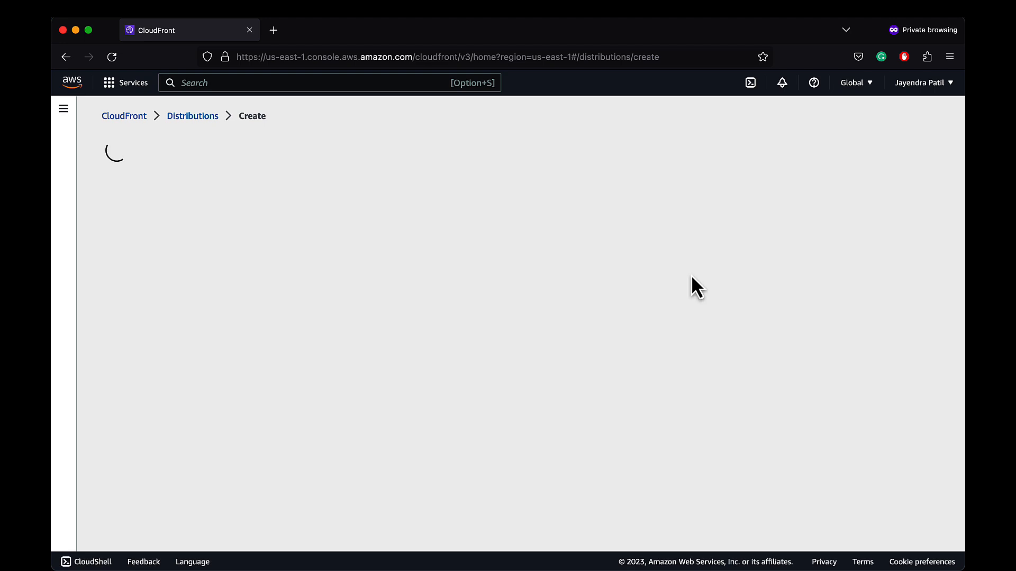
pyautogui.scroll(-2, 692, 275)
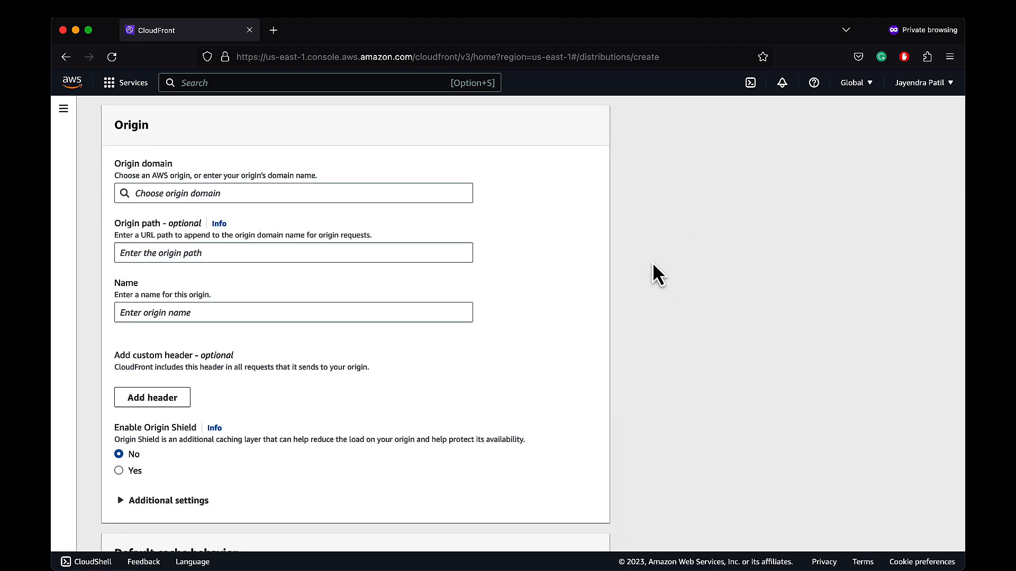
pyautogui.click(456, 195)
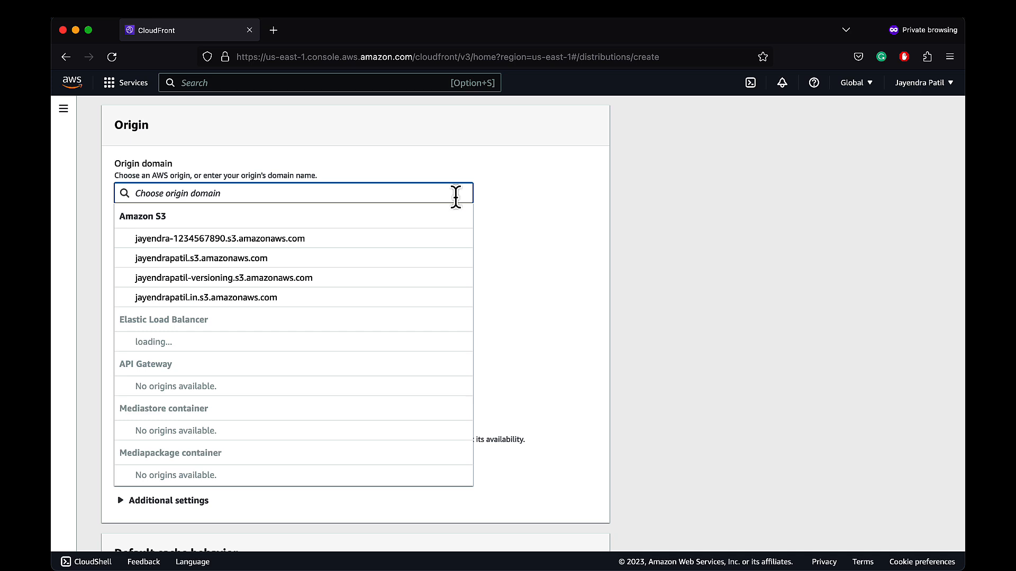
pyautogui.click(430, 297)
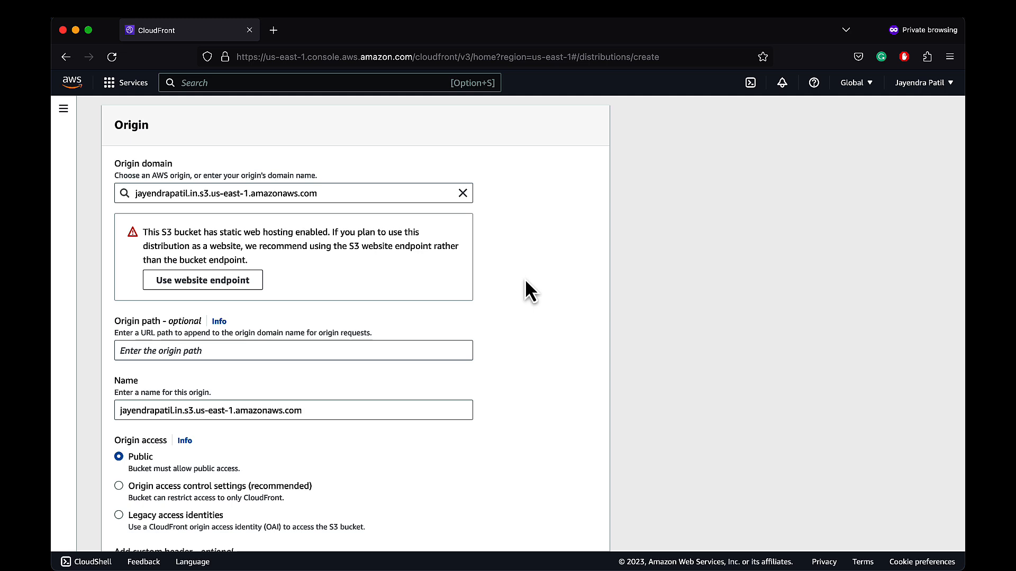
pyautogui.click(259, 281)
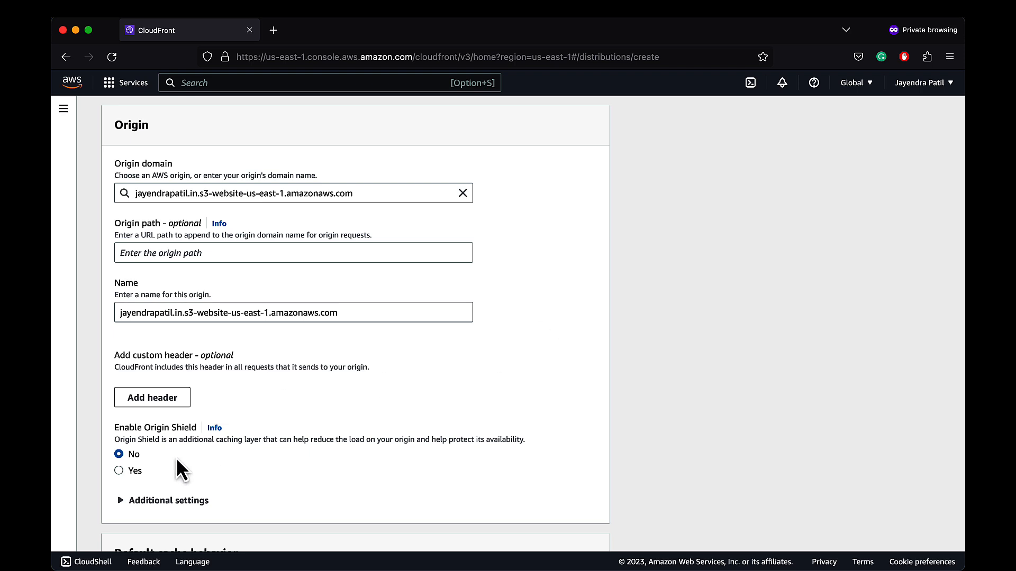
# Review the origin's additional connection and timeout settings and the viewer options of the default cache behavior
pyautogui.click(119, 501)
pyautogui.scroll(-2, 116, 500)
pyautogui.scroll(-5, 116, 500)
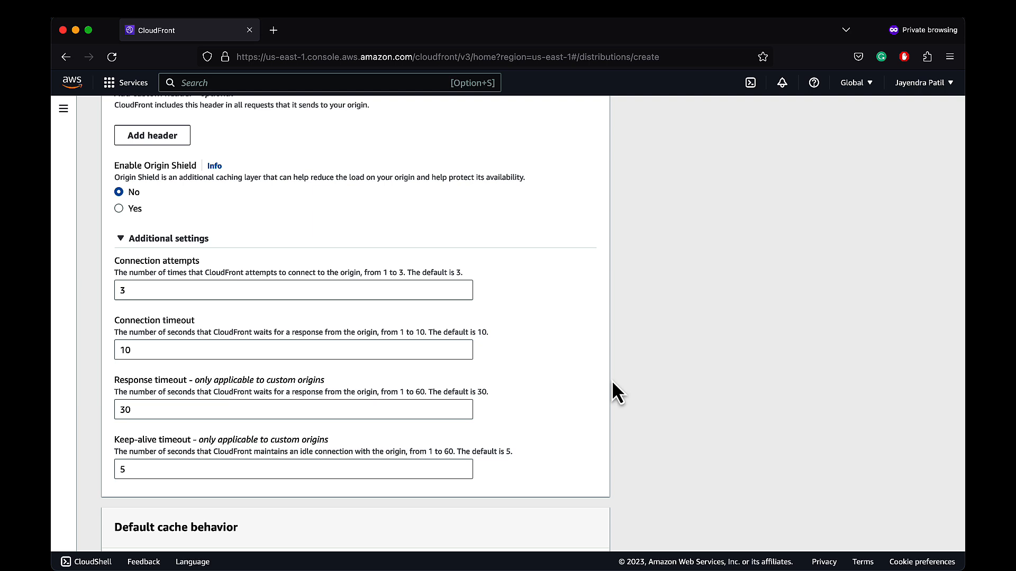
pyautogui.click(204, 242)
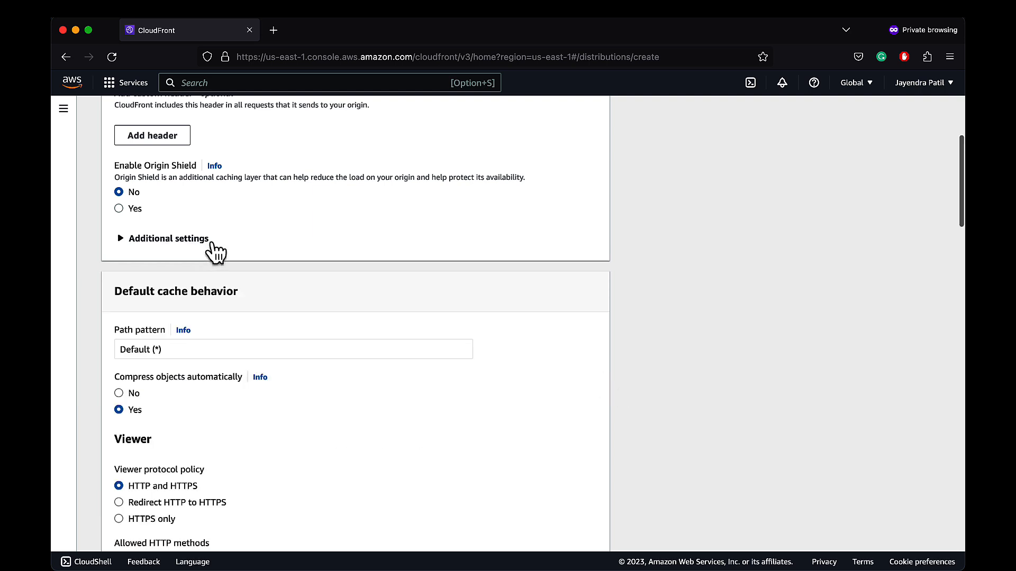
pyautogui.scroll(-5, 618, 317)
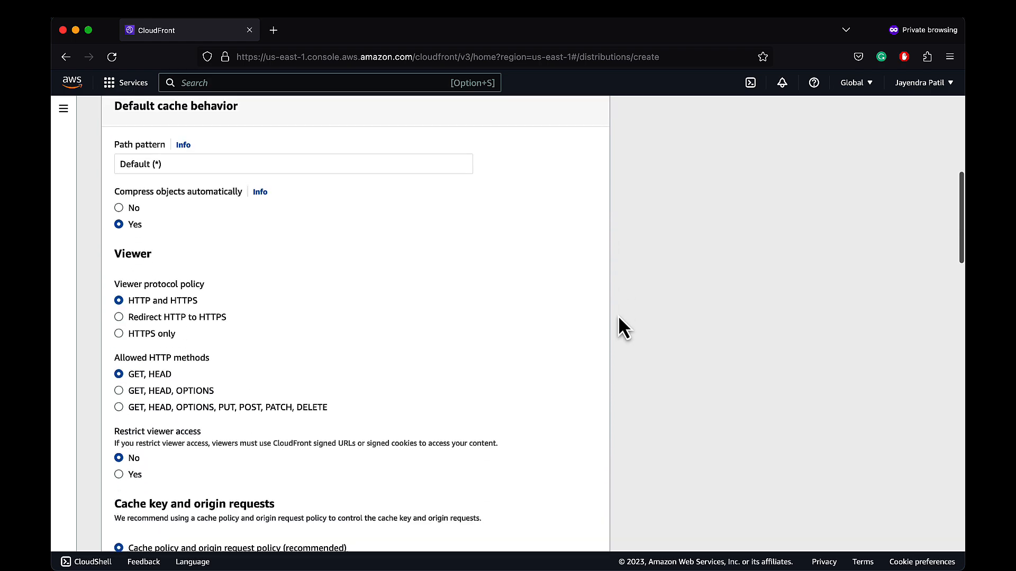
pyautogui.scroll(1, 619, 319)
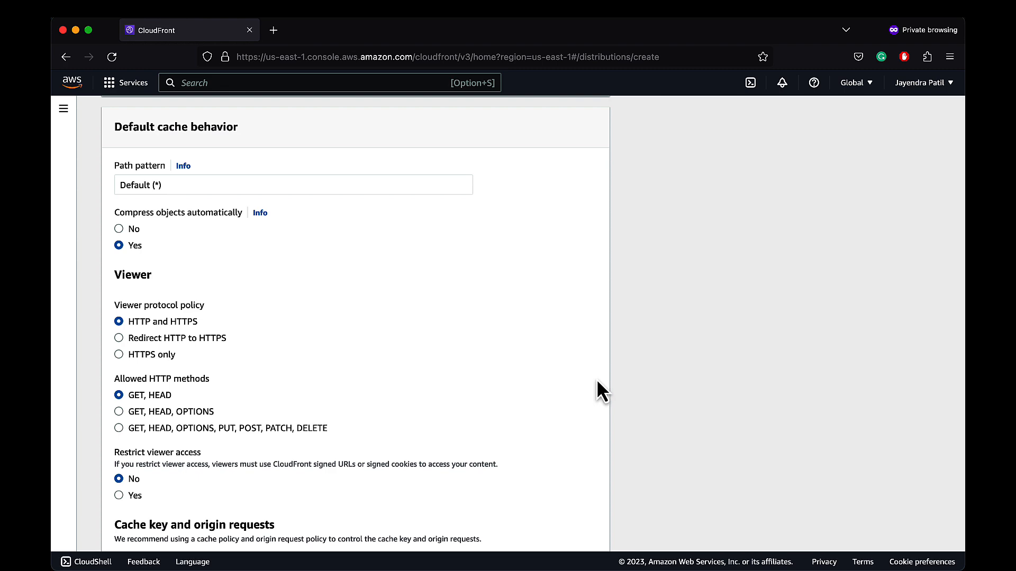
# Inspect the legacy cache settings, switch back to the recommended cache policy option, and select the CachingOptimized policy
pyautogui.scroll(-8, 597, 381)
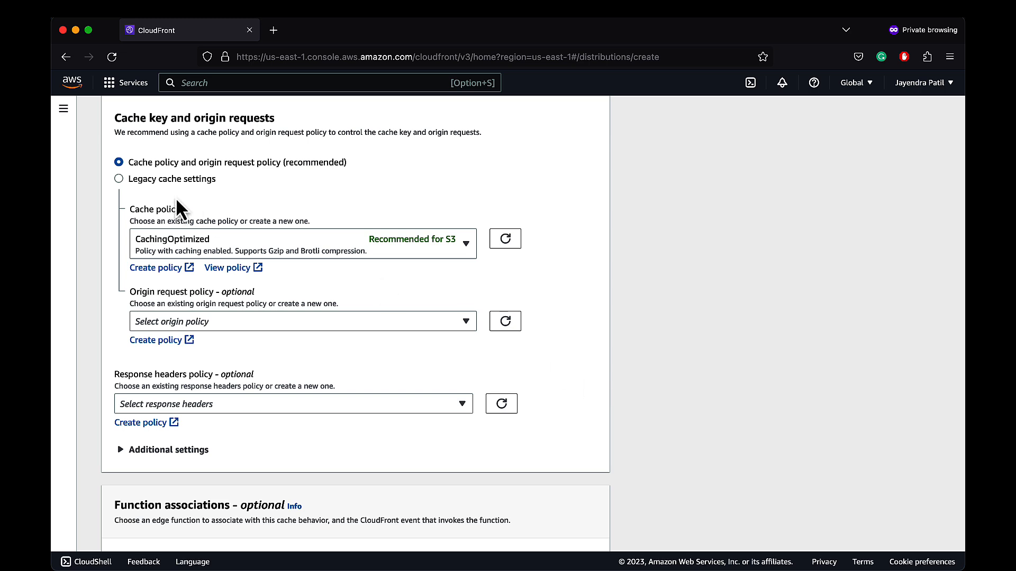
pyautogui.click(119, 179)
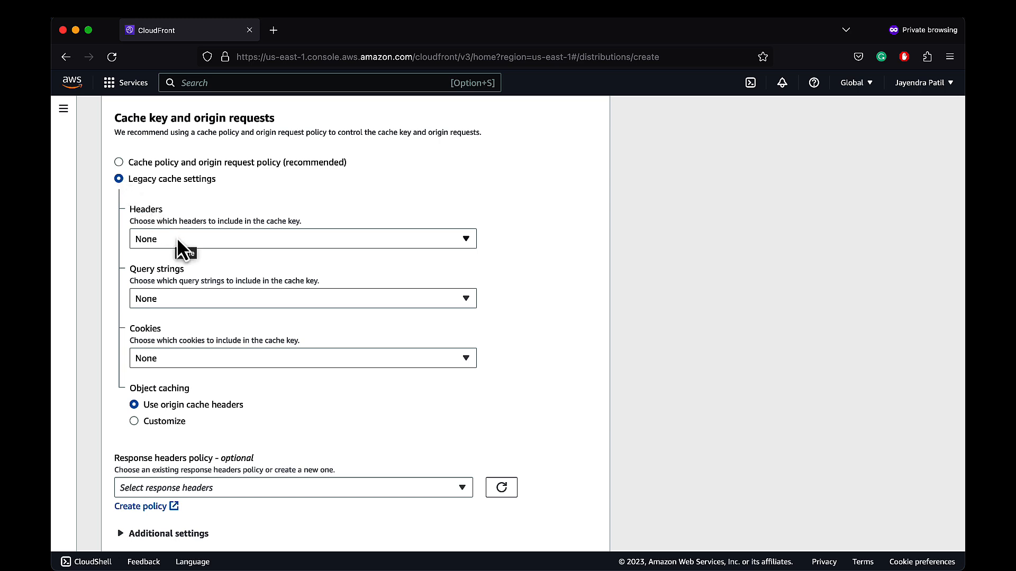
pyautogui.click(116, 165)
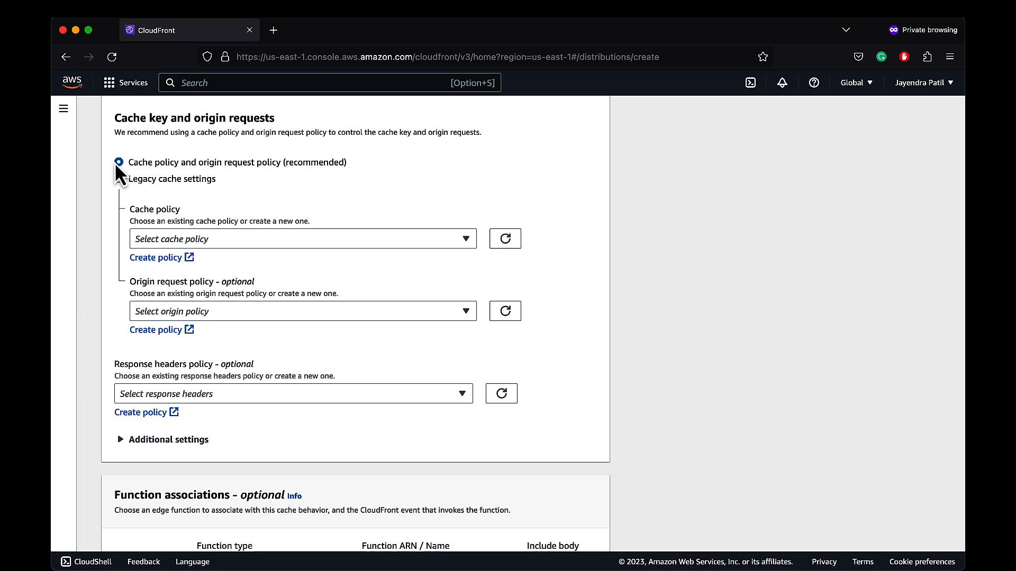
pyautogui.click(461, 241)
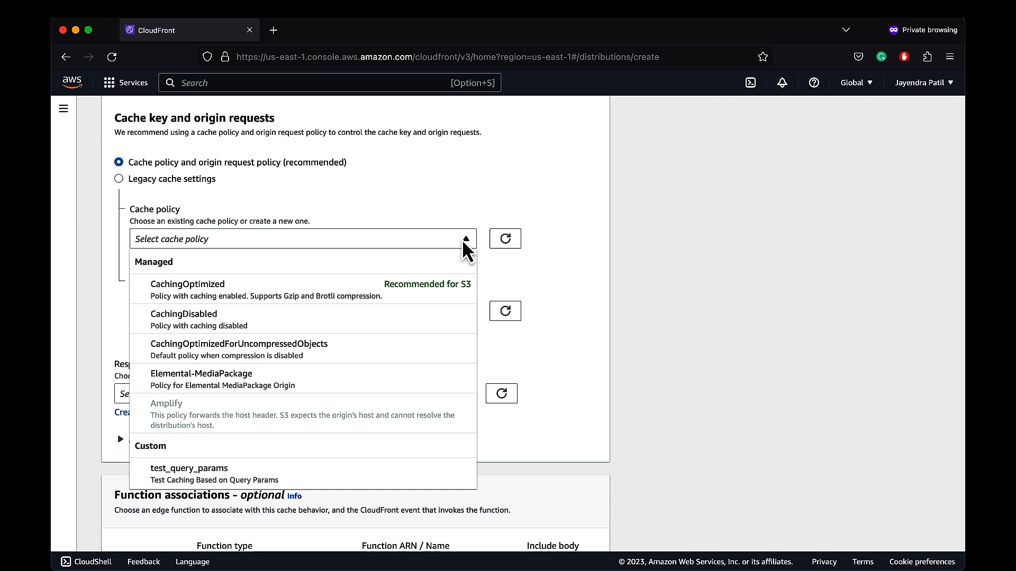
pyautogui.click(459, 290)
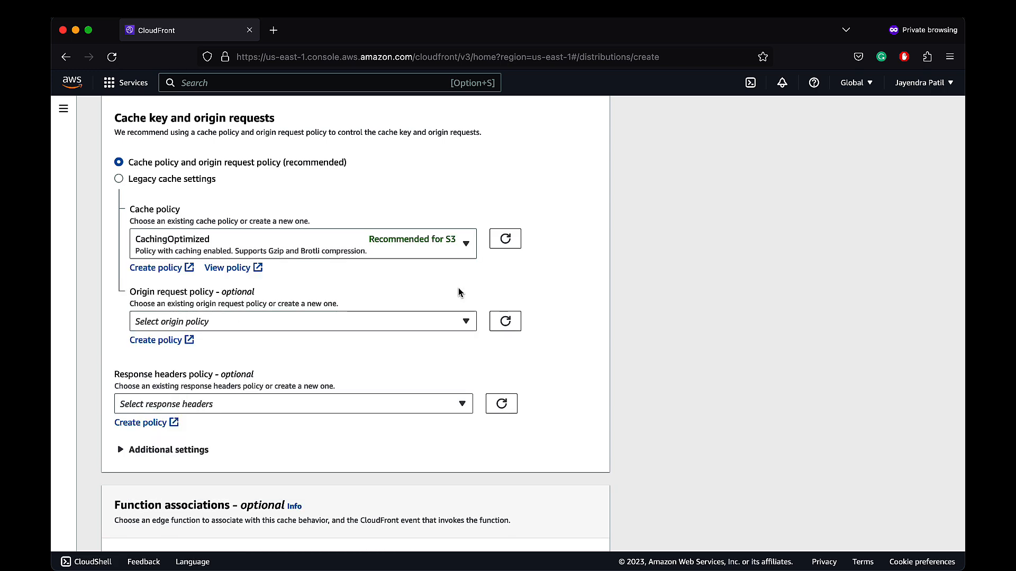
# Review the available response headers policies and the additional settings of the default cache behavior
pyautogui.scroll(-3, 458, 291)
pyautogui.scroll(-2, 459, 292)
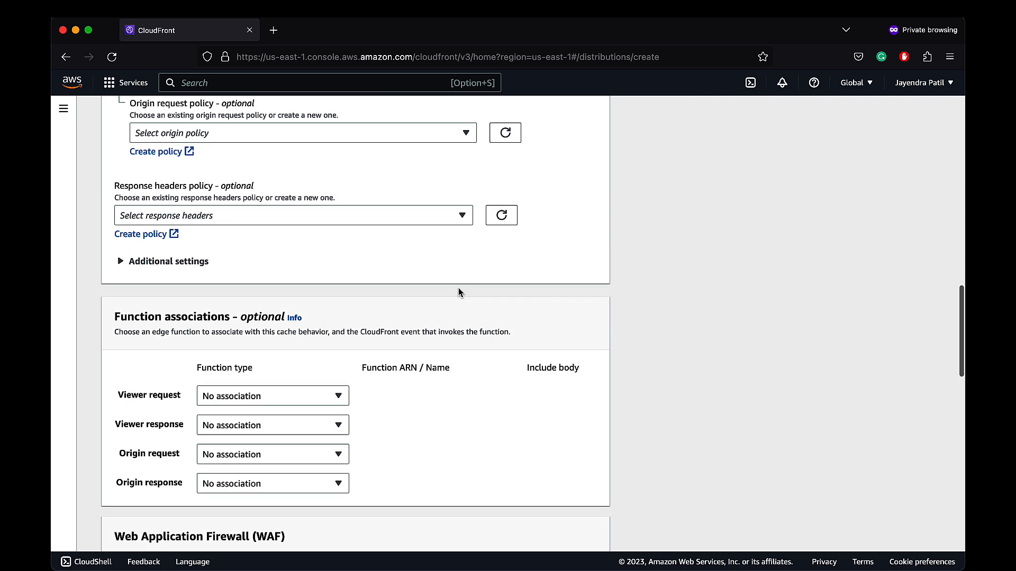
pyautogui.click(463, 217)
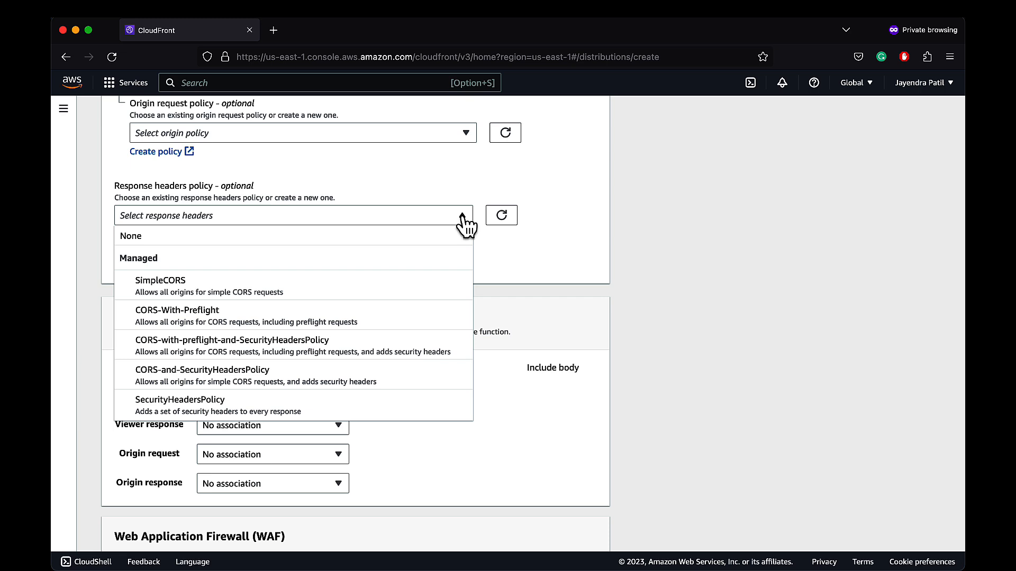
pyautogui.click(462, 215)
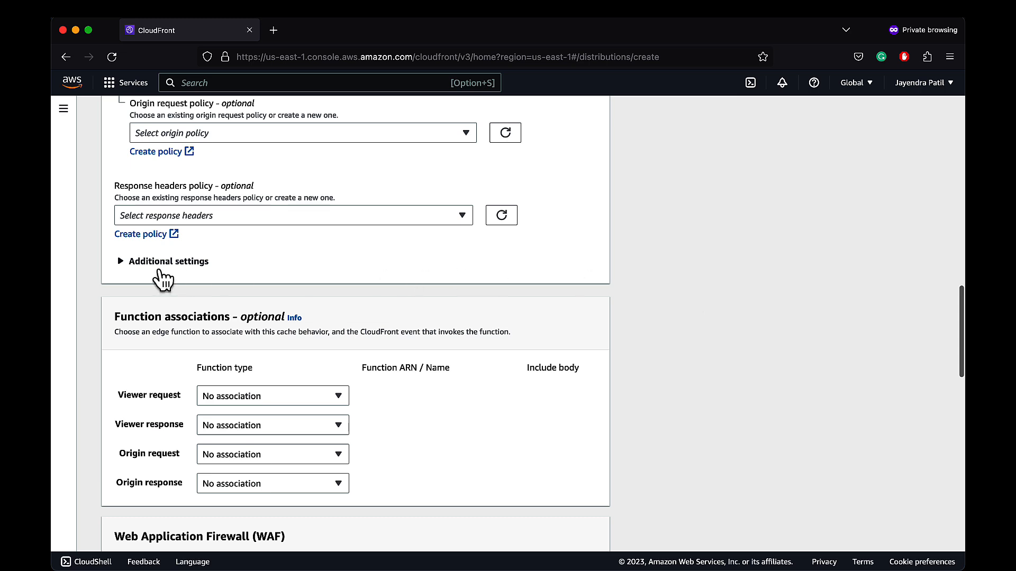
pyautogui.click(122, 263)
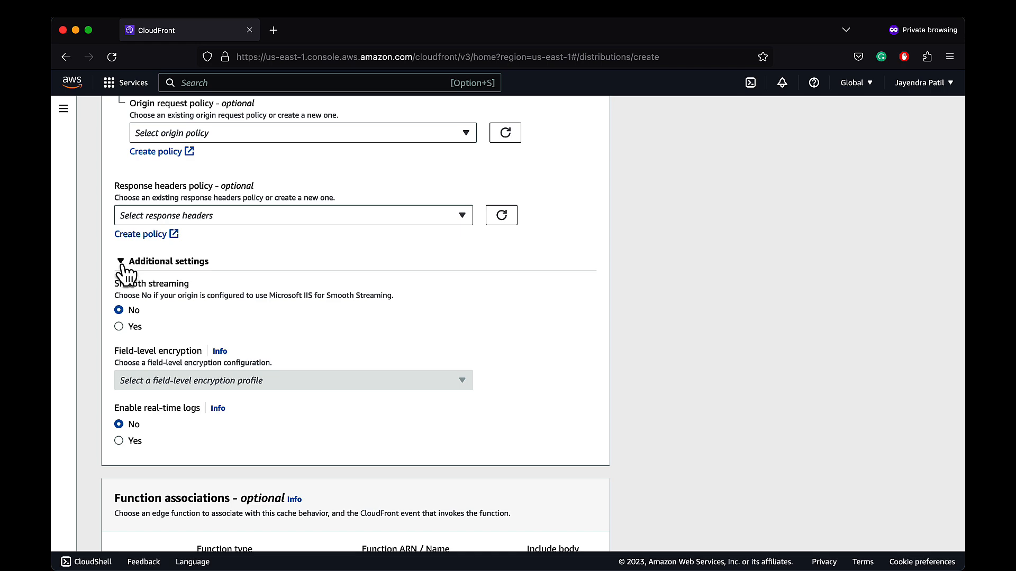
pyautogui.click(122, 264)
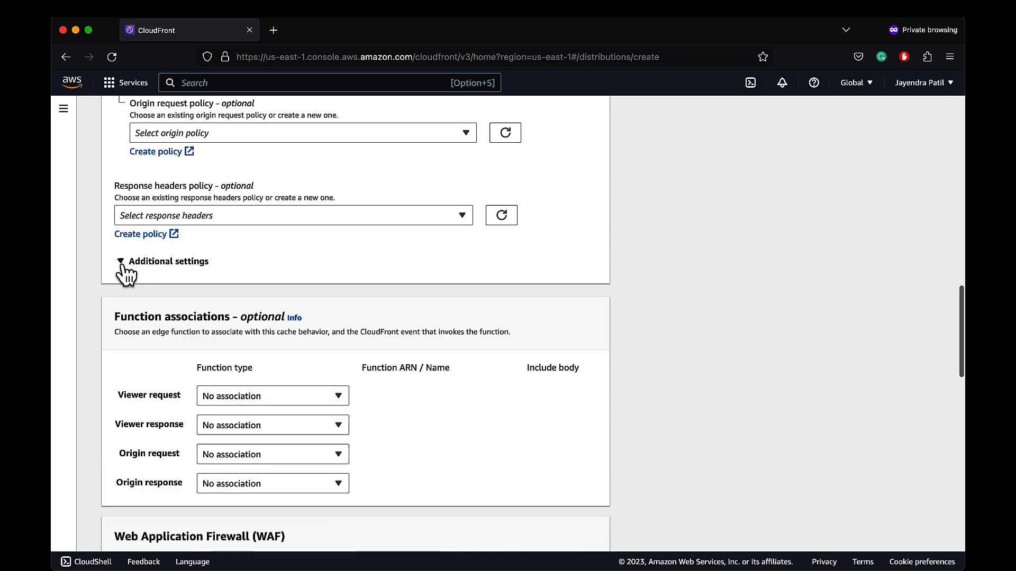
# Review the function types that can be associated with viewer request and origin request events
pyautogui.scroll(-5, 519, 305)
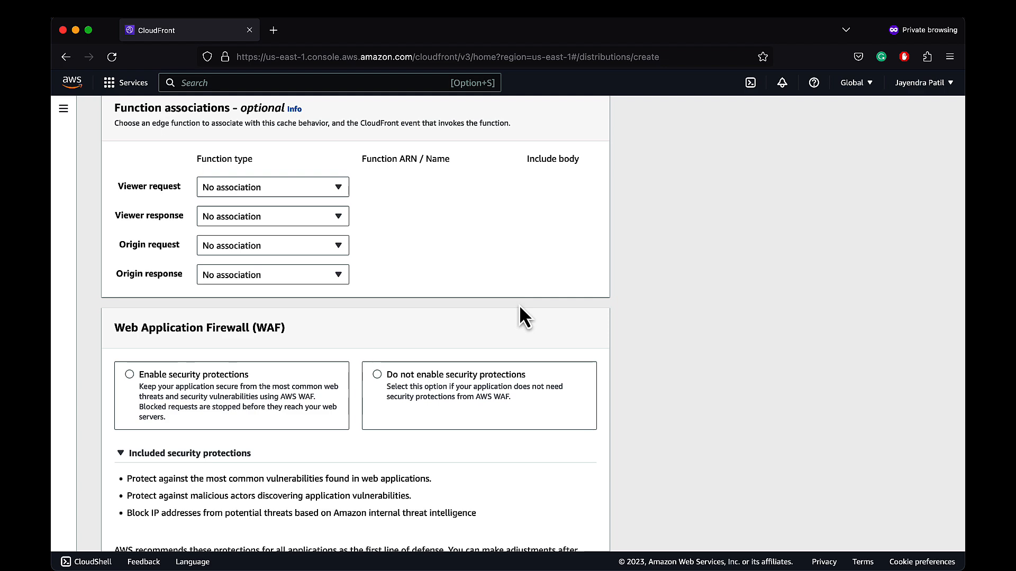
pyautogui.scroll(1, 520, 308)
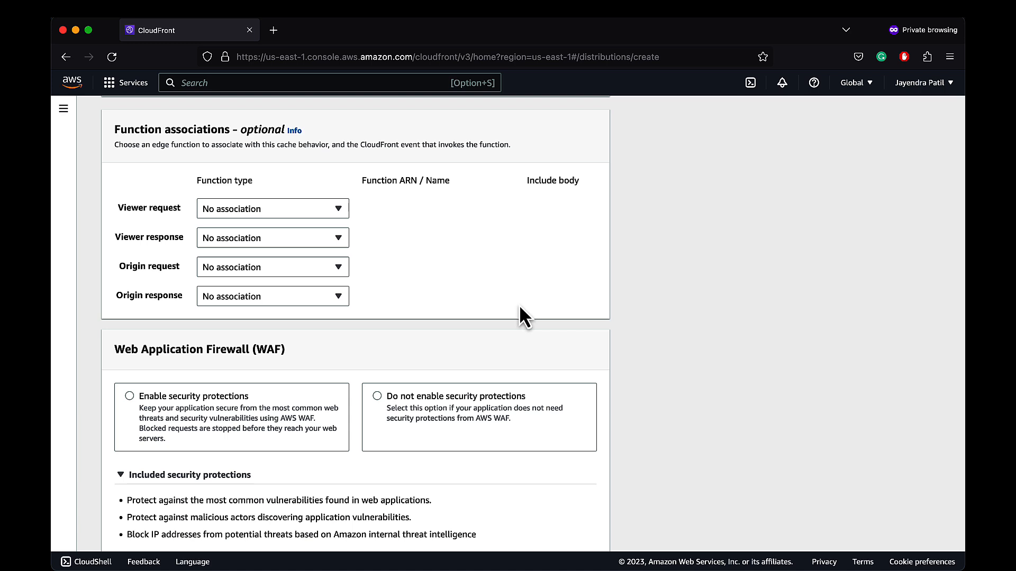
pyautogui.click(333, 212)
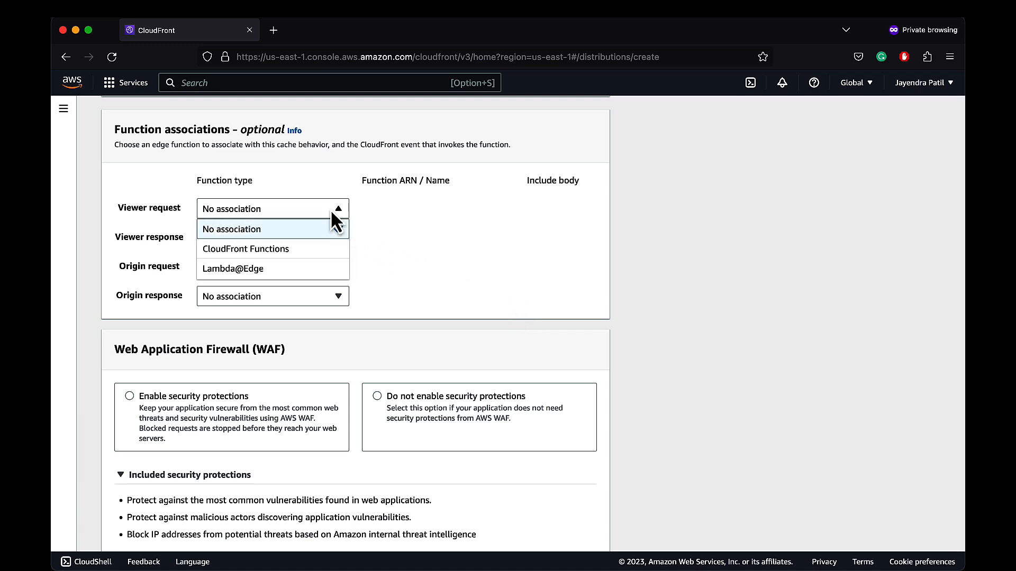
pyautogui.click(331, 213)
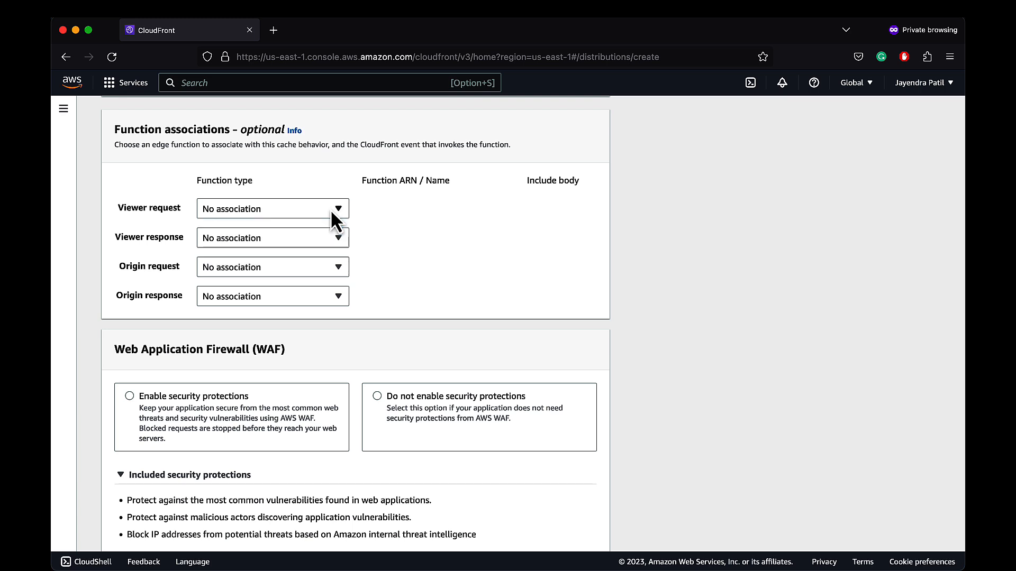
pyautogui.click(327, 271)
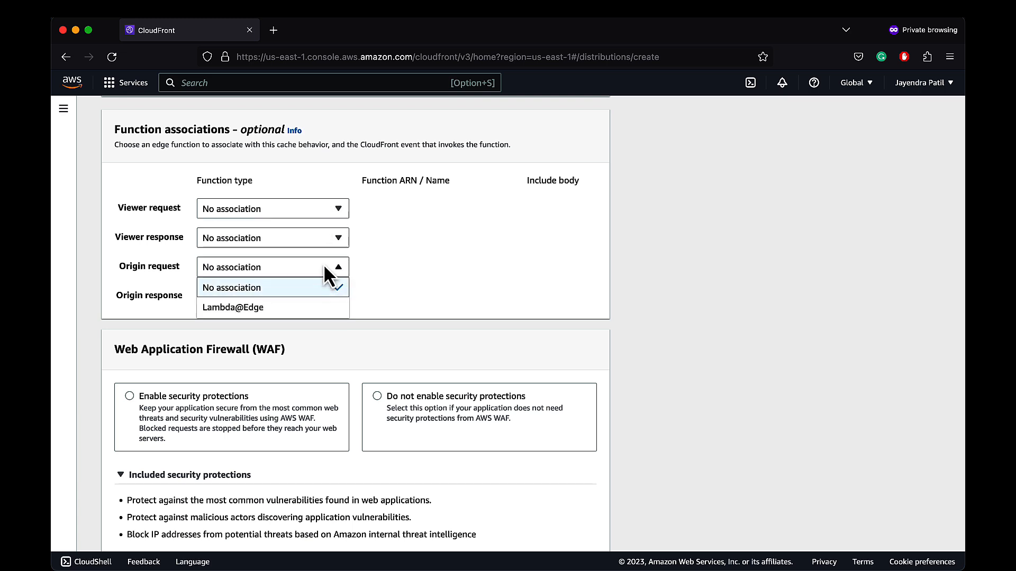
pyautogui.click(326, 271)
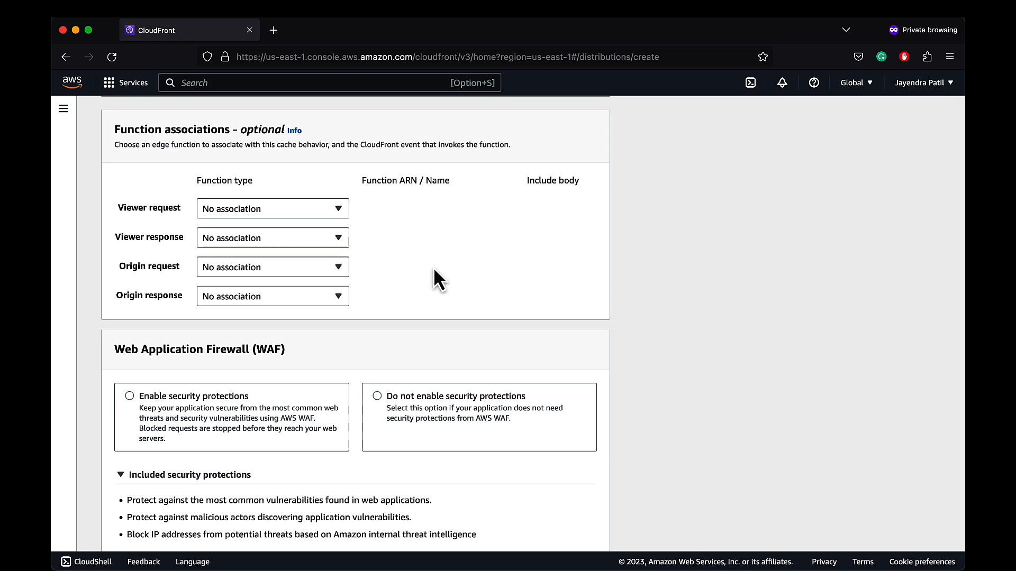
# Set the Web Application Firewall option to Do not enable security protections
pyautogui.scroll(-5, 662, 356)
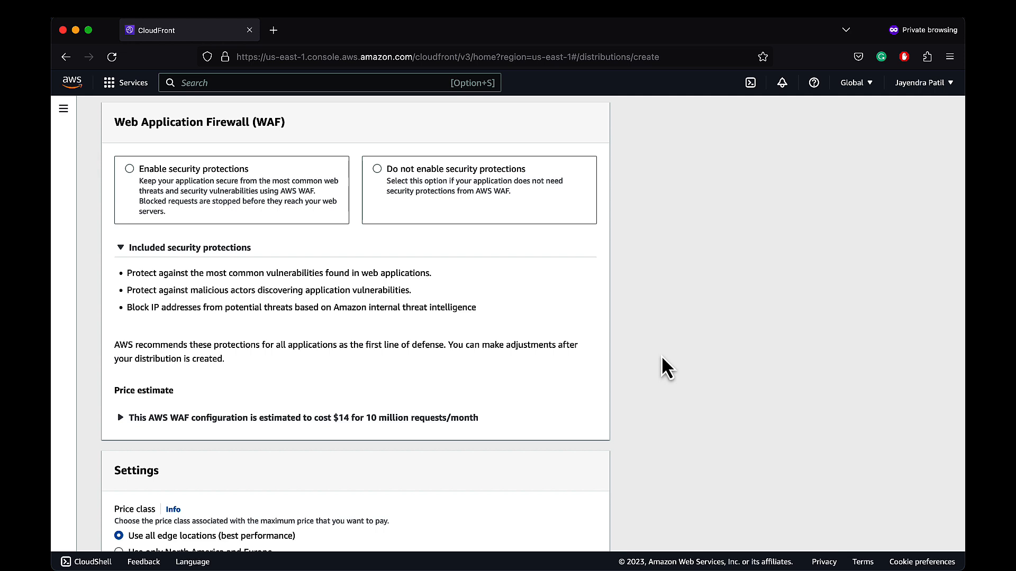
pyautogui.click(130, 169)
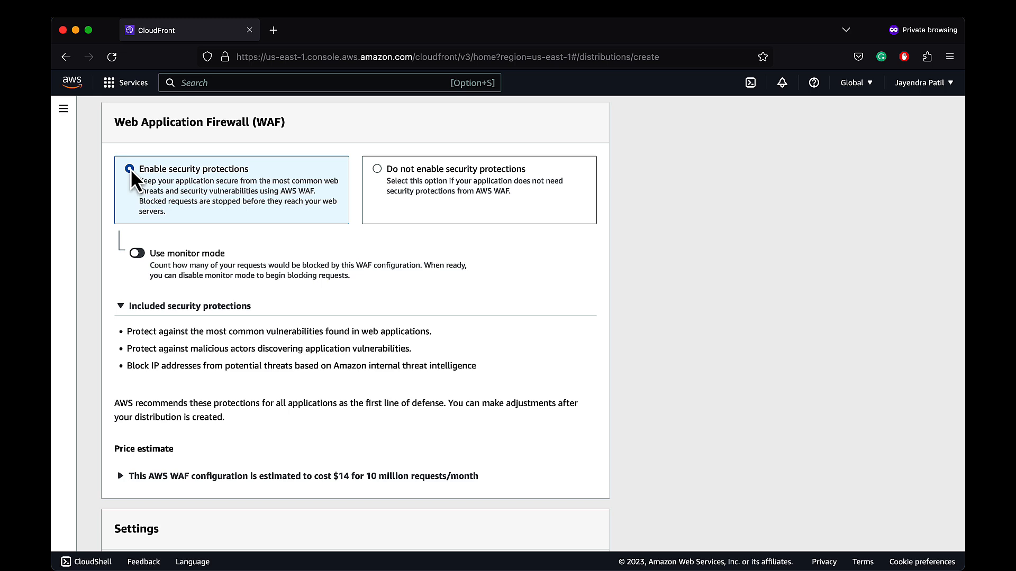
pyautogui.click(377, 169)
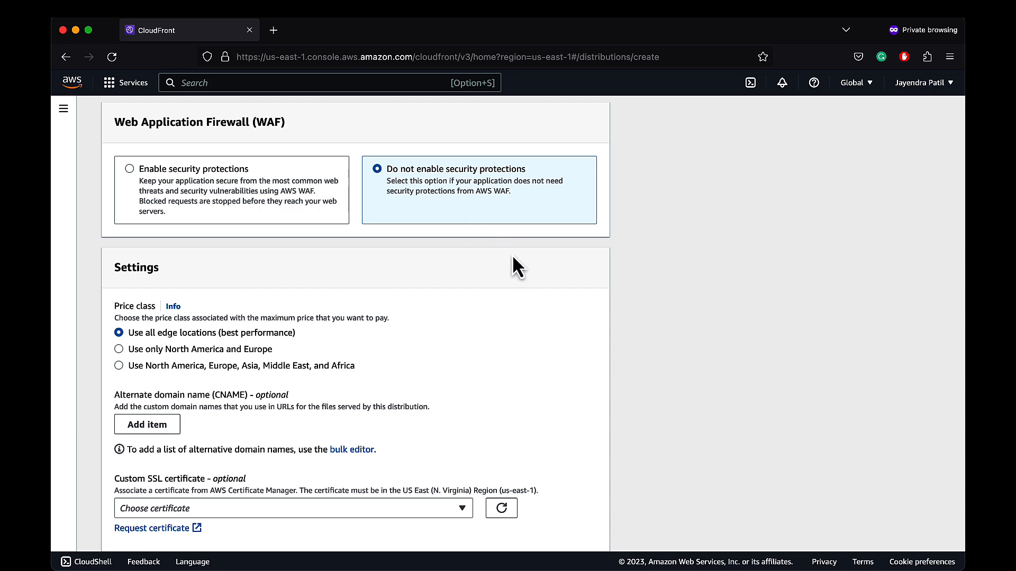
# Review the distribution's custom SSL certificate choices and the remaining general settings, including HTTP versions, default root object, logging and IPv6
pyautogui.scroll(-5, 522, 275)
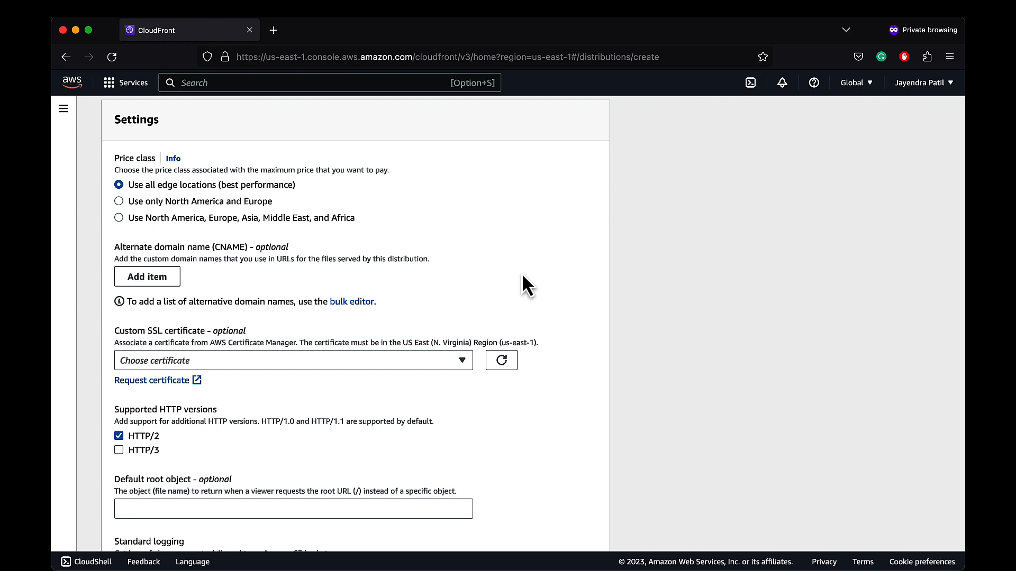
pyautogui.click(462, 360)
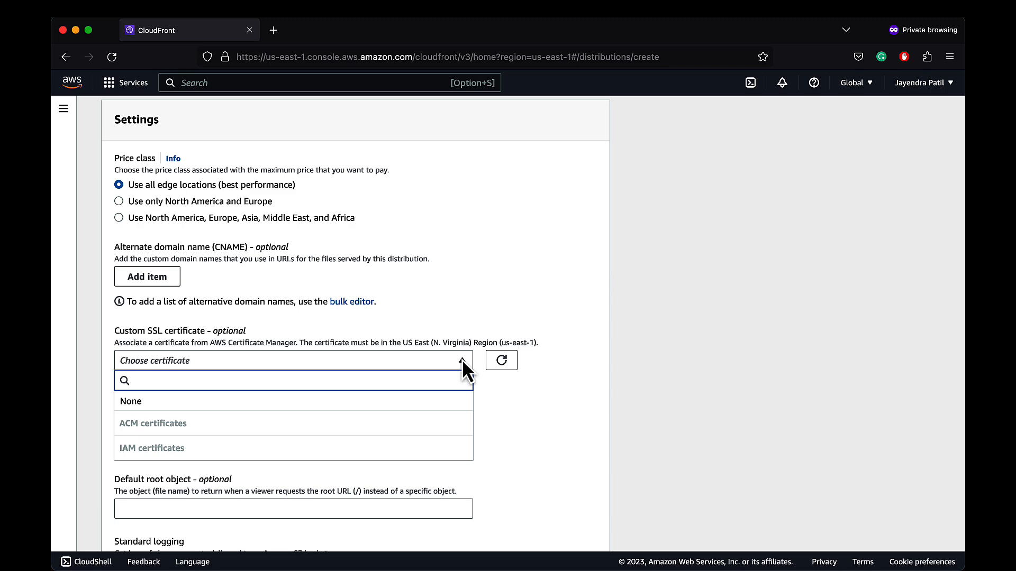
pyautogui.click(462, 360)
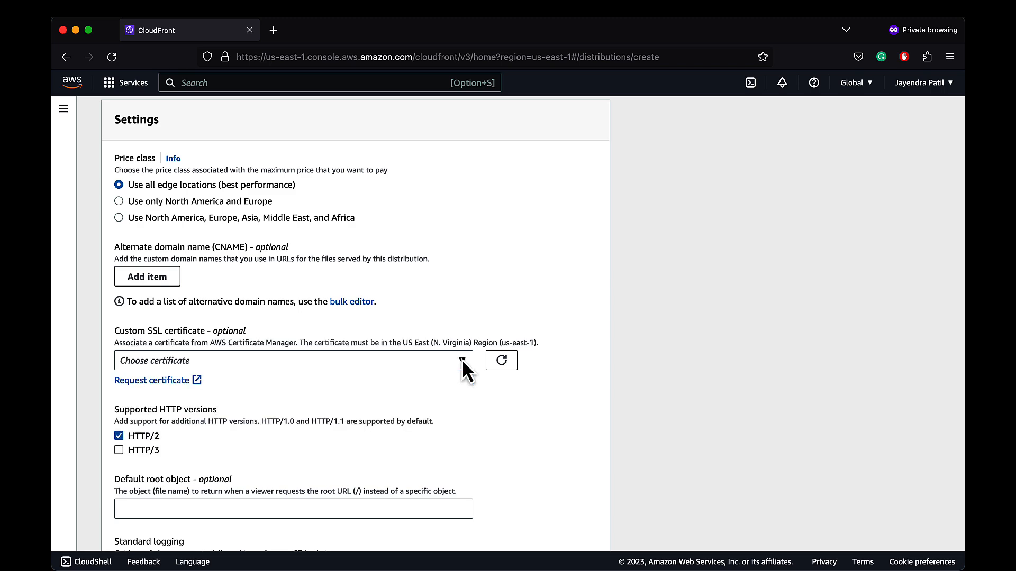
pyautogui.scroll(-5, 567, 418)
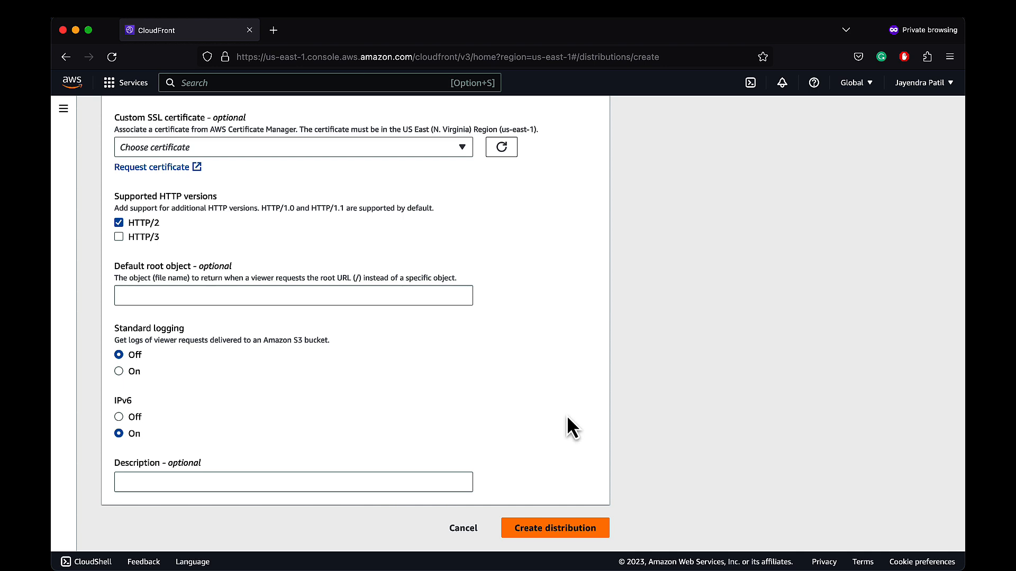
# Create the distribution with the configured settings, dismiss the notification banners and review its general details
pyautogui.click(553, 529)
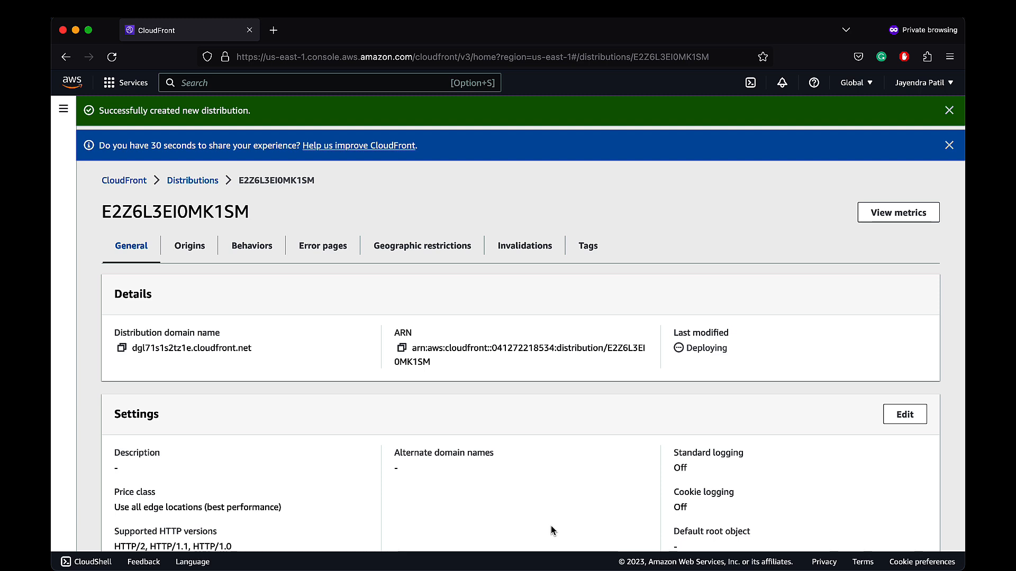
pyautogui.click(949, 145)
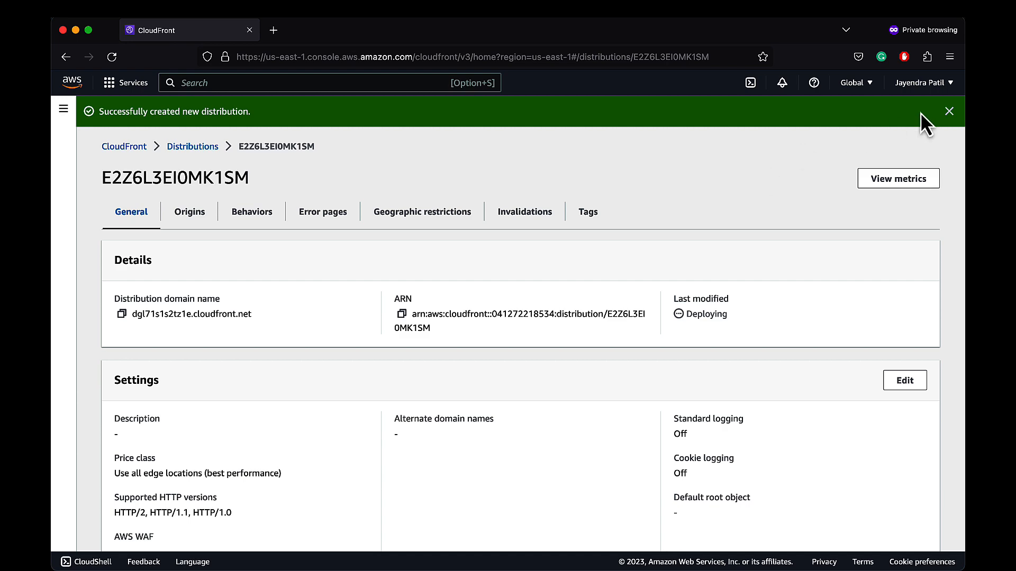
pyautogui.click(949, 112)
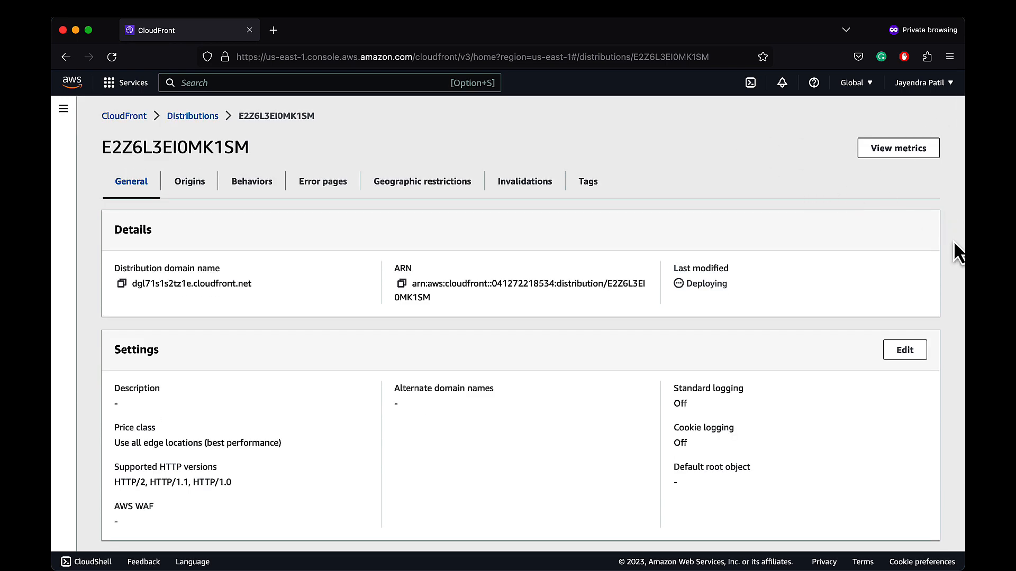
pyautogui.scroll(-3, 954, 245)
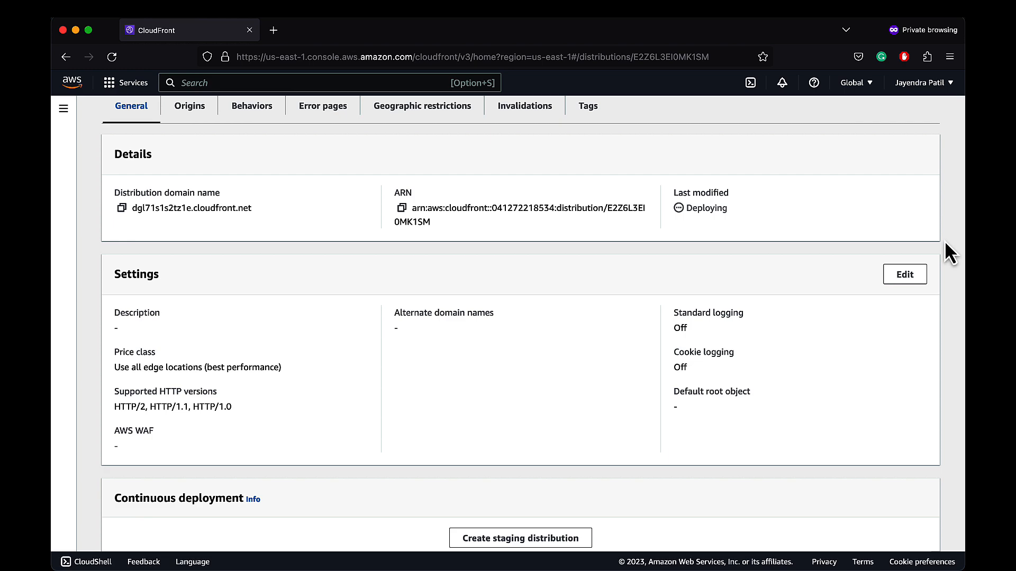
pyautogui.scroll(3, 945, 240)
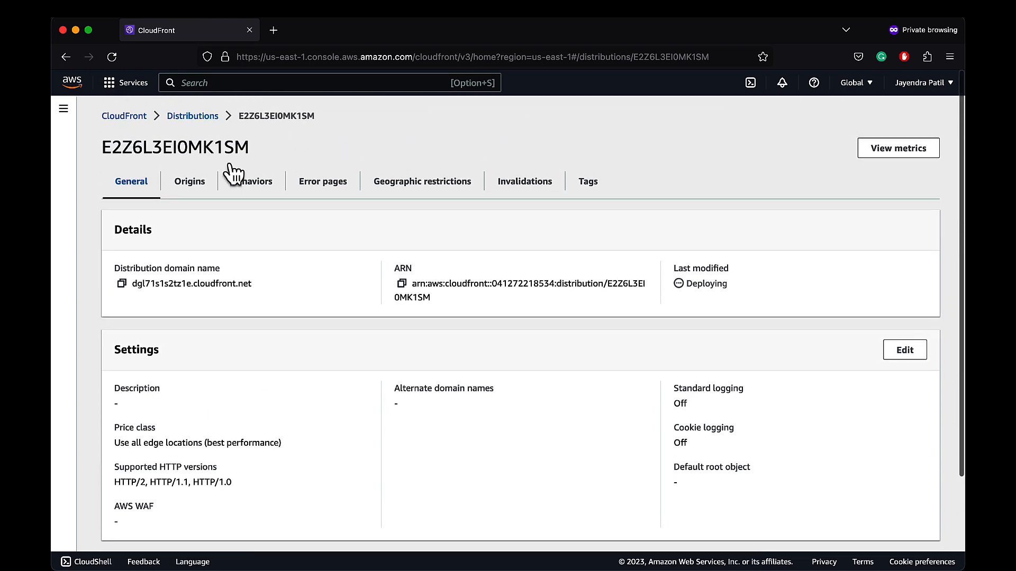
# Review the distribution's origins and the origin group creation form, including its selectable origins and failover criteria, without creating a group
pyautogui.click(197, 185)
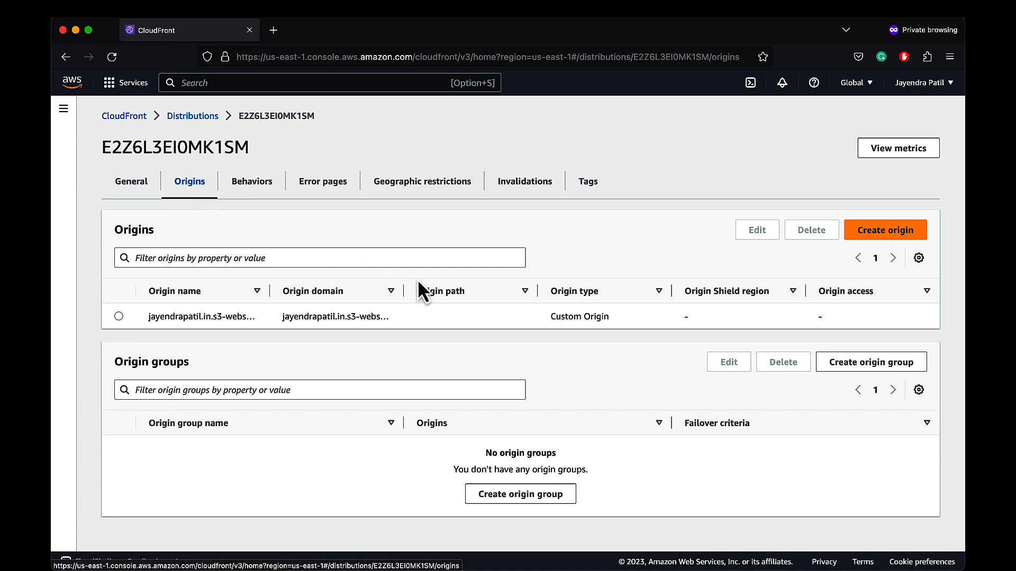
pyautogui.click(847, 362)
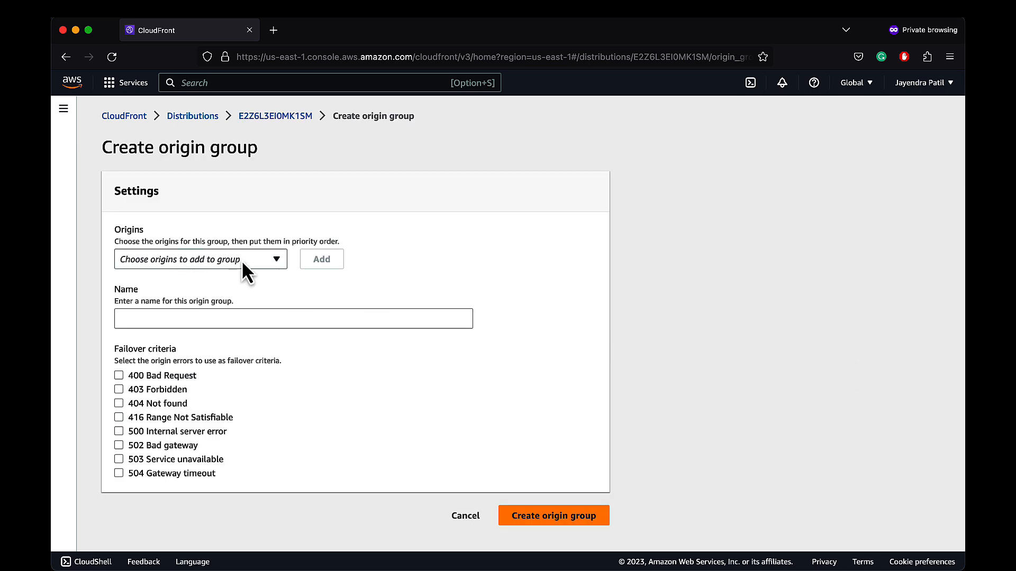
pyautogui.click(265, 259)
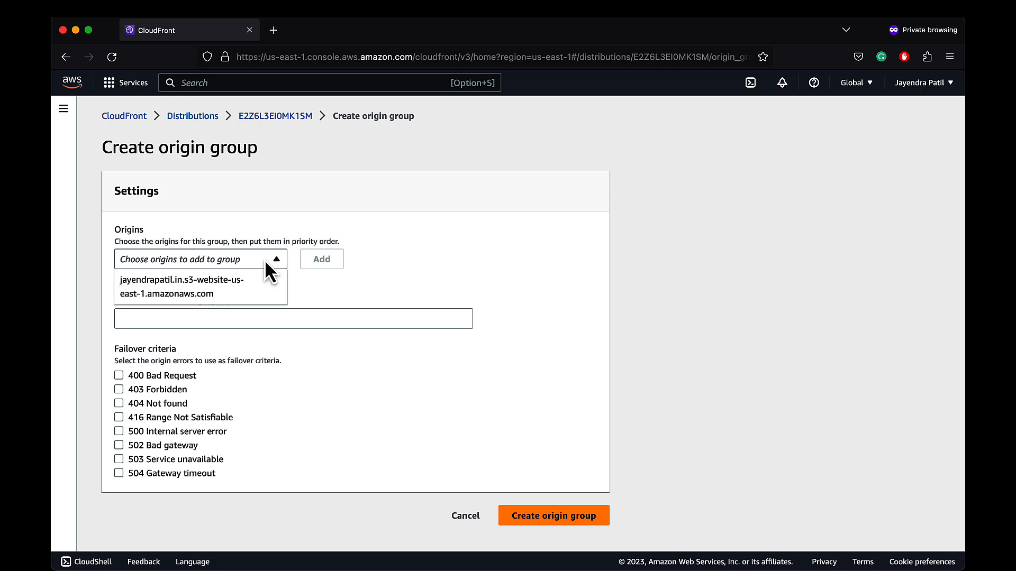
pyautogui.click(264, 259)
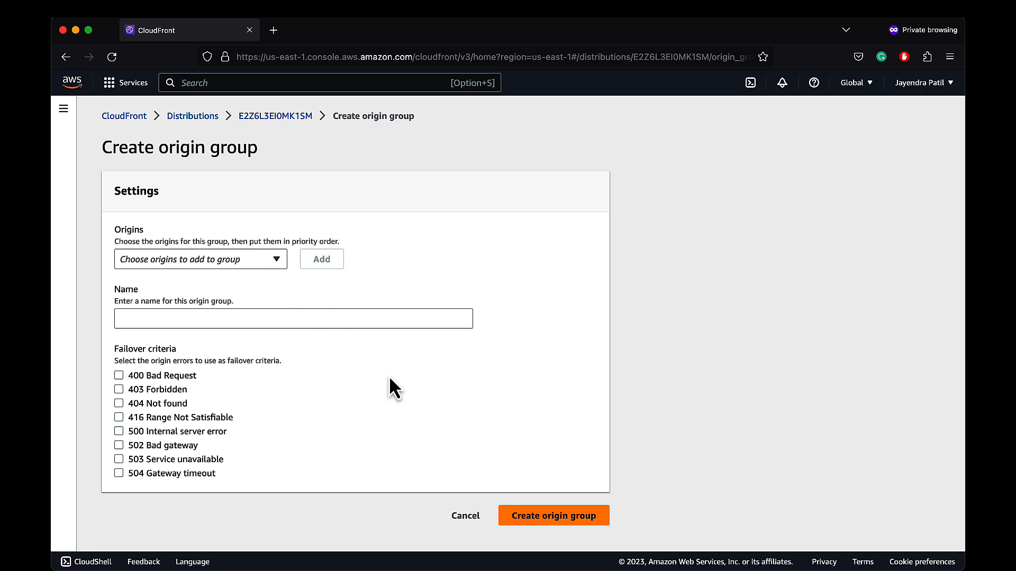
pyautogui.click(464, 513)
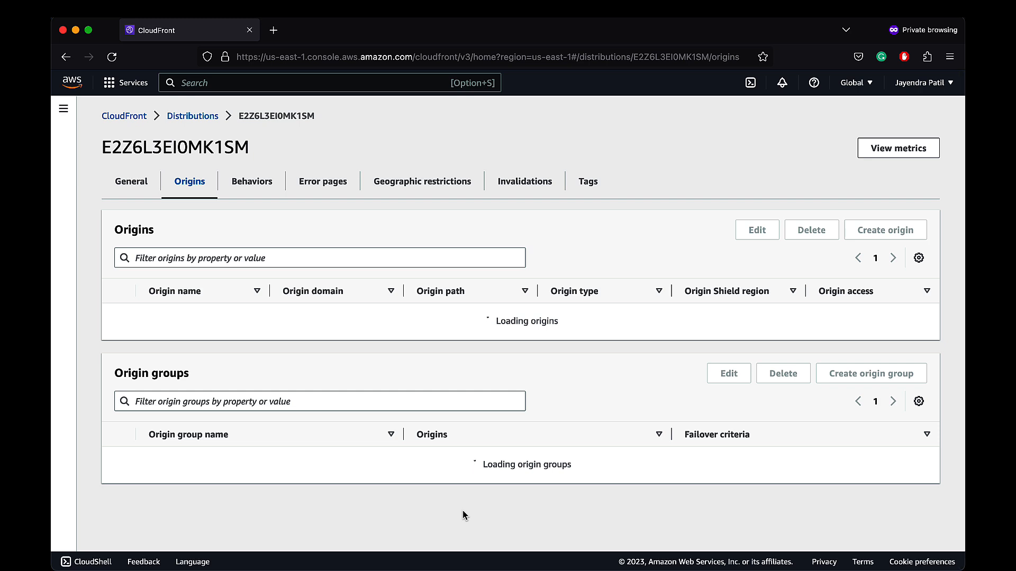
# Review the distribution's behaviors and the options for a new behavior with path pattern /*.js, without creating it
pyautogui.click(260, 183)
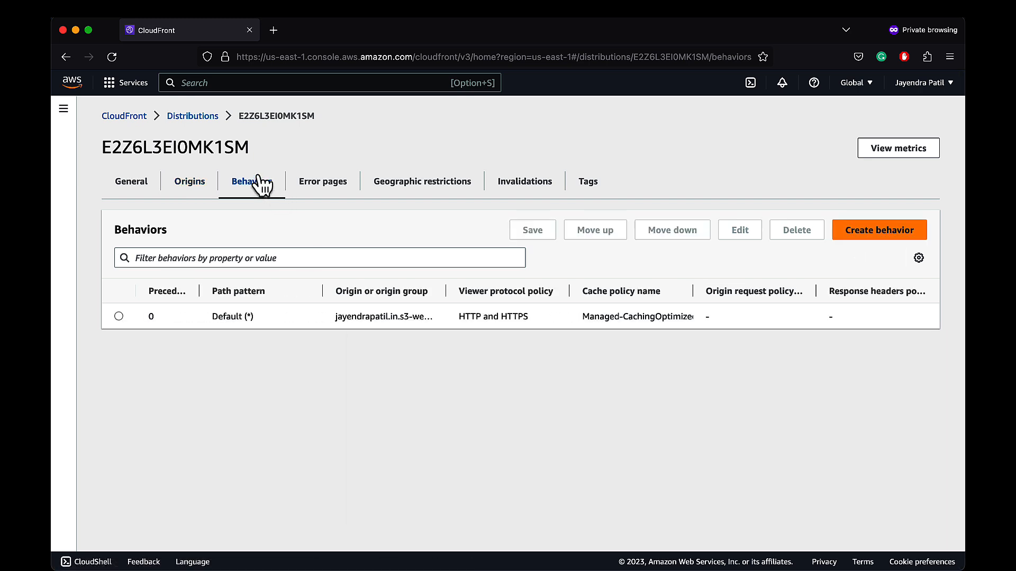
pyautogui.click(880, 232)
pyautogui.click(445, 255)
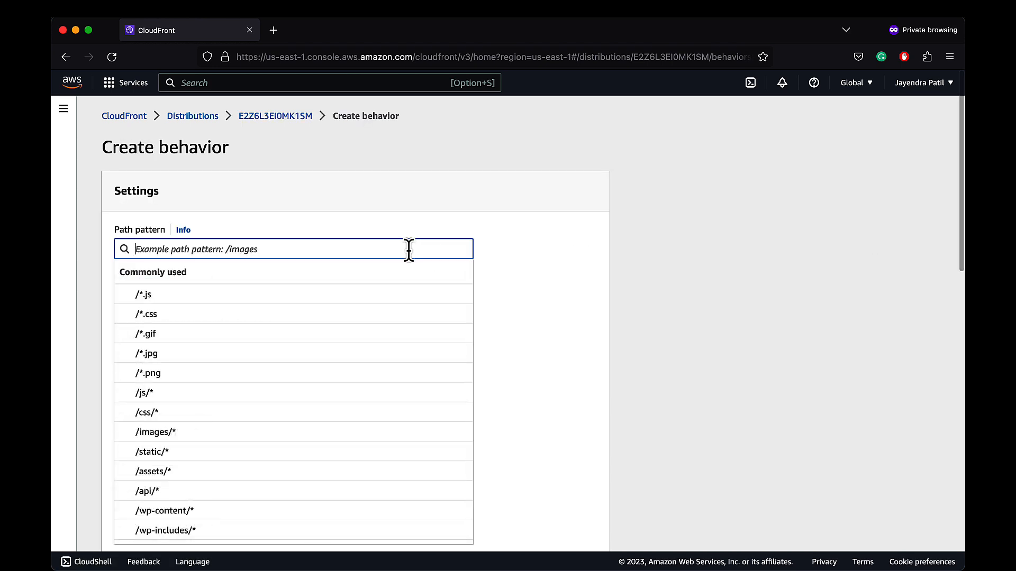
pyautogui.click(397, 294)
pyautogui.click(394, 291)
pyautogui.click(384, 336)
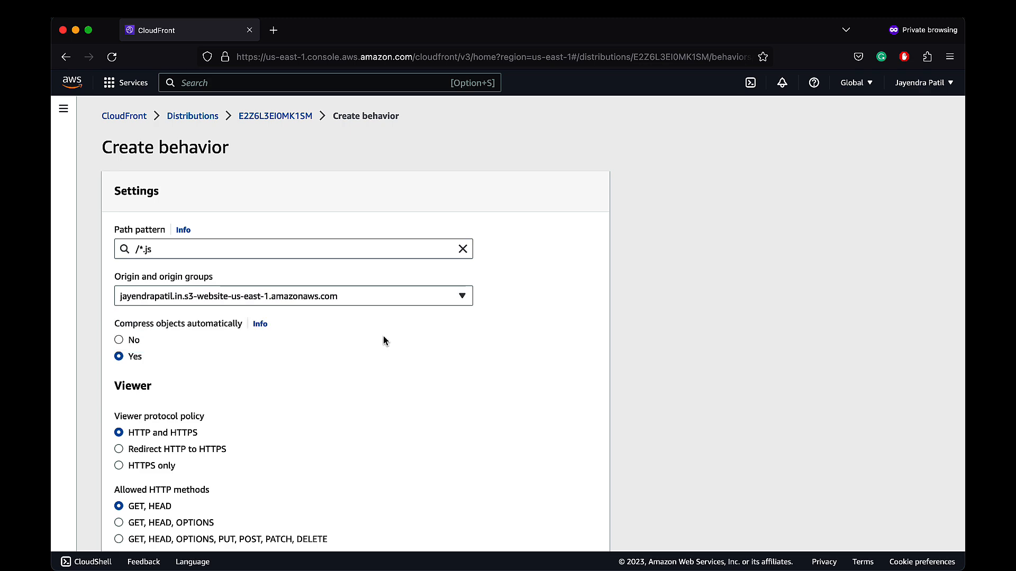
pyautogui.scroll(-3, 383, 338)
pyautogui.scroll(-10, 385, 343)
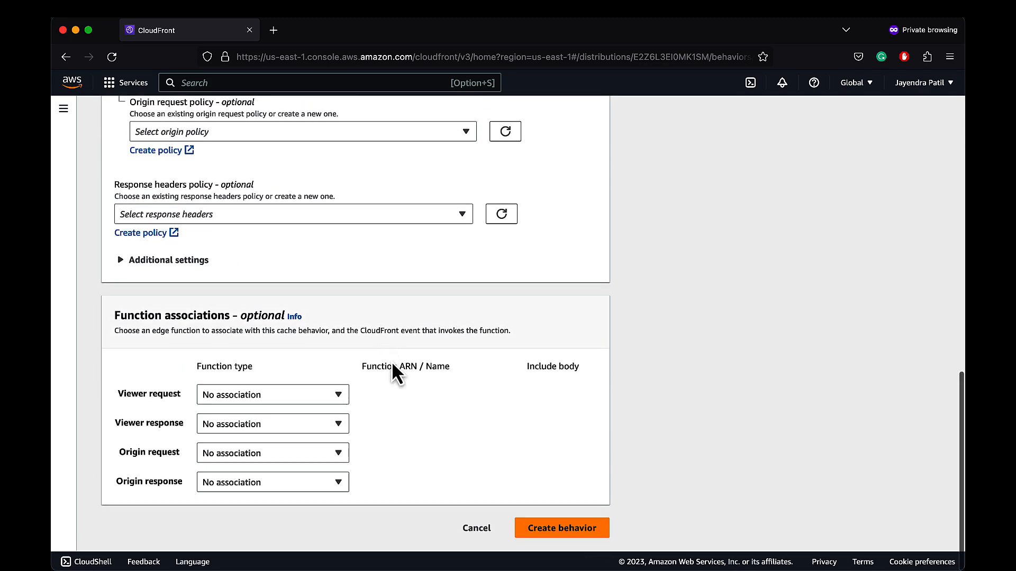
pyautogui.click(472, 524)
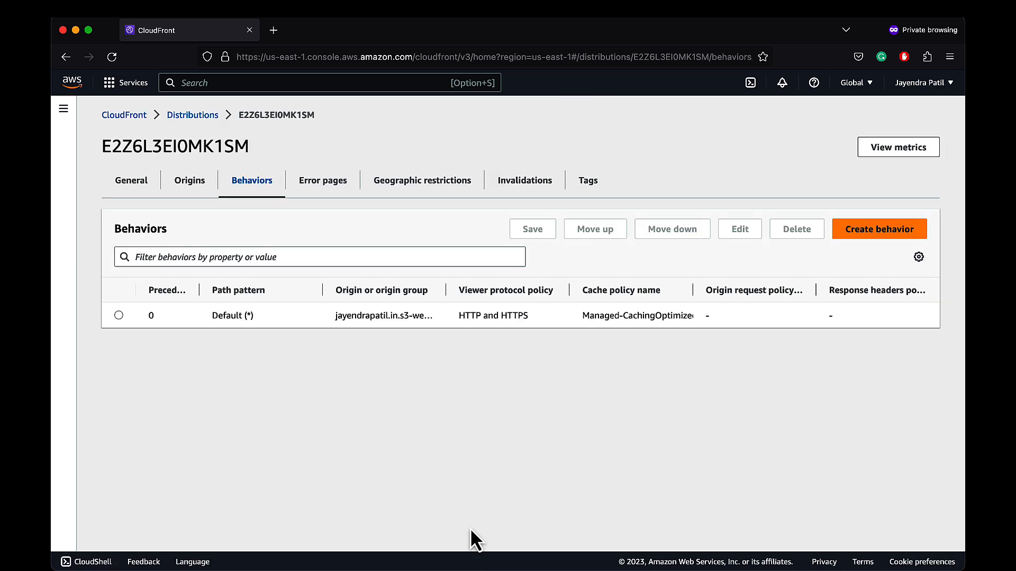
# Review the distribution's error pages and the available geographic restriction types, leaving the restrictions form without saving
pyautogui.click(322, 186)
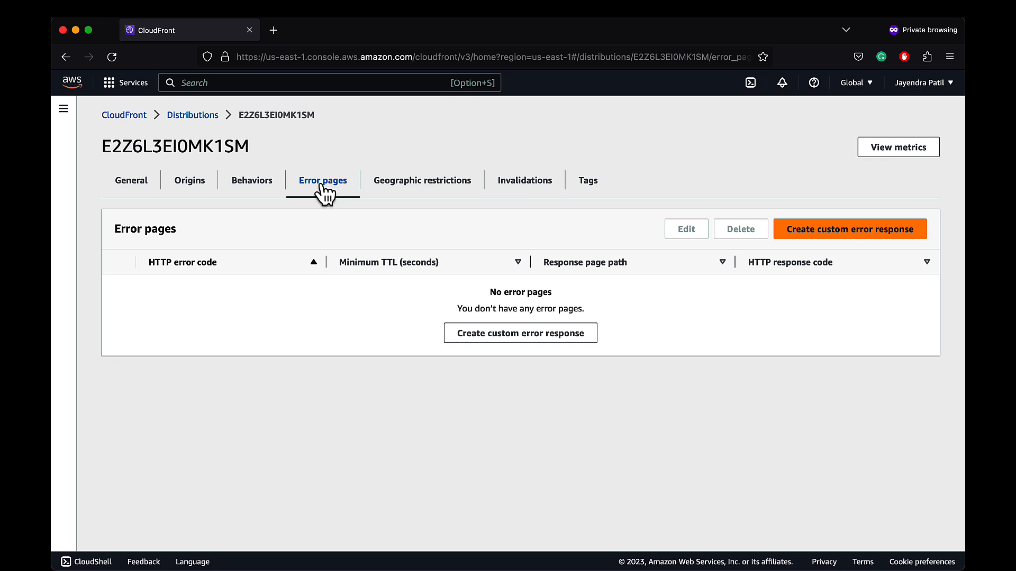
pyautogui.click(437, 189)
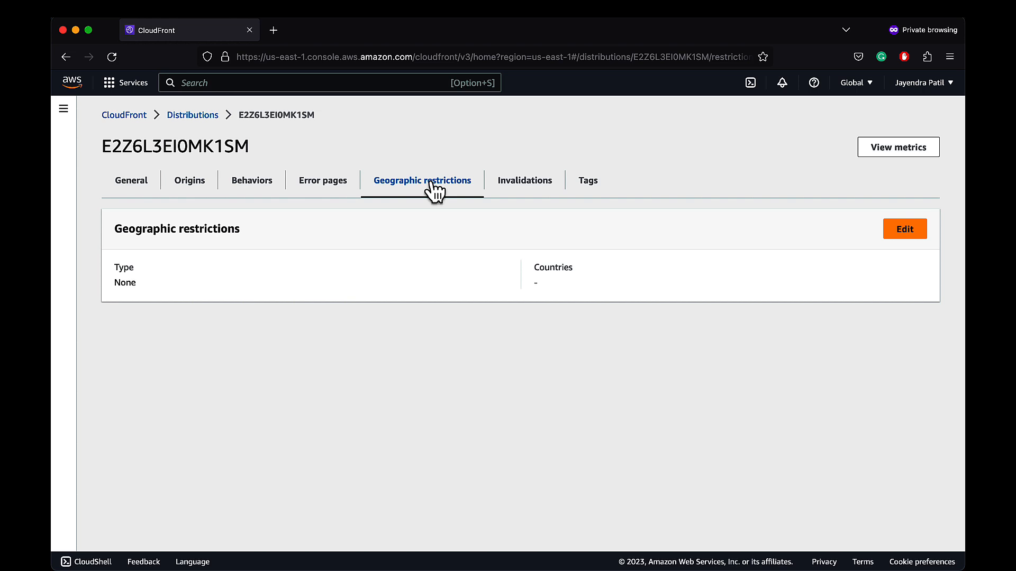
pyautogui.click(892, 236)
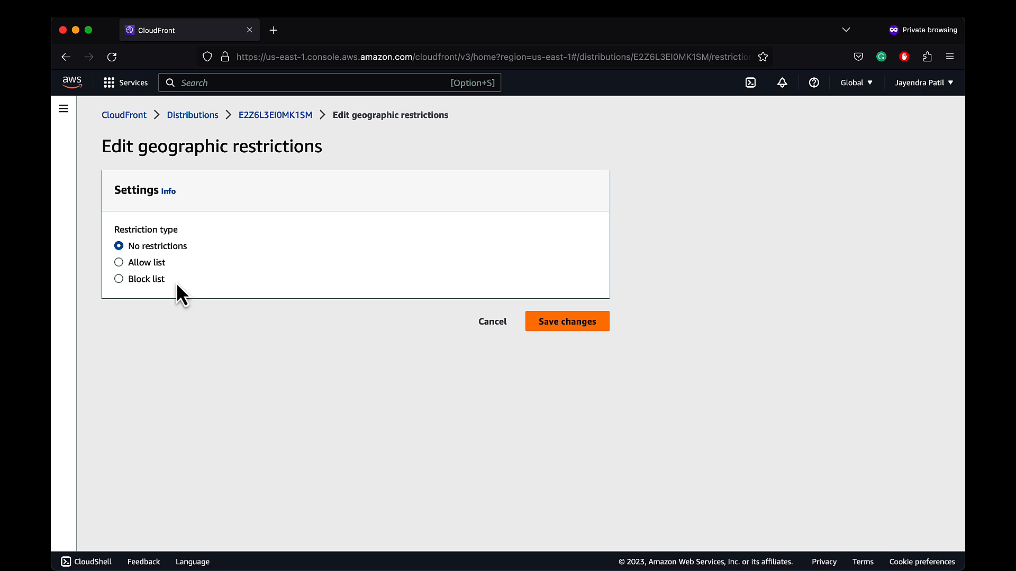
pyautogui.click(487, 321)
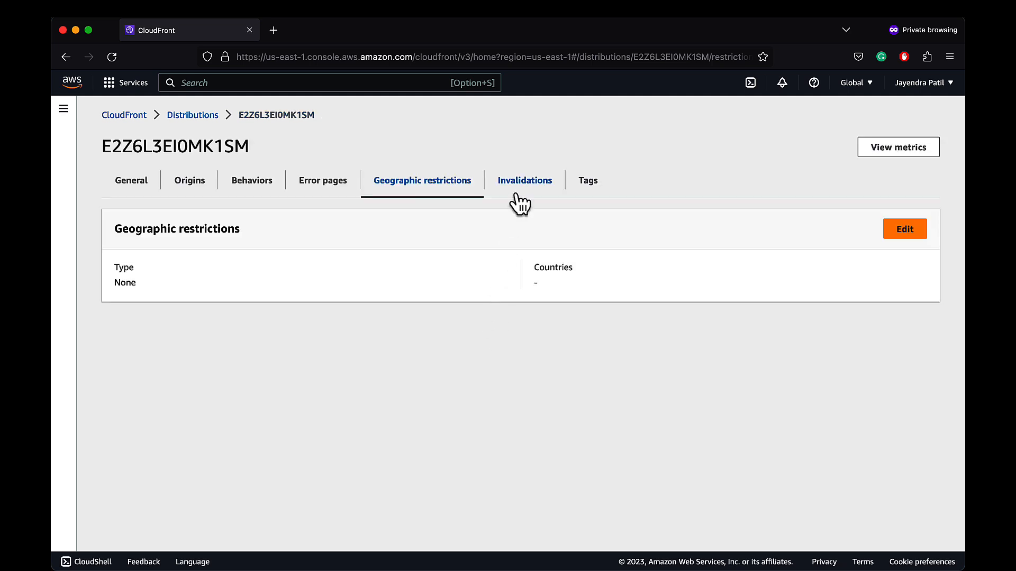
# Review the distribution's invalidations, the form for adding object paths to invalidate, and its tags, without creating an invalidation
pyautogui.click(521, 199)
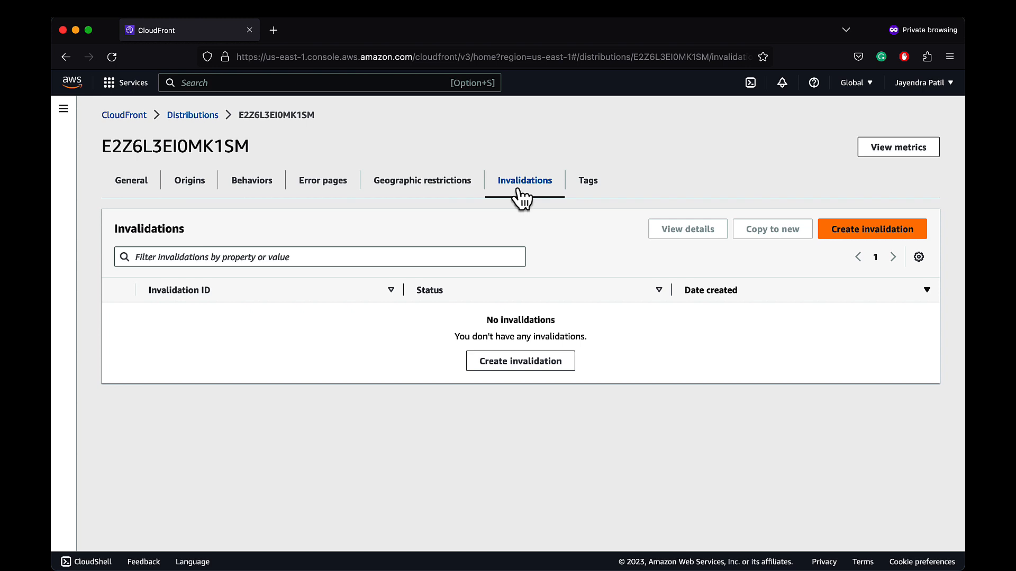
pyautogui.click(849, 229)
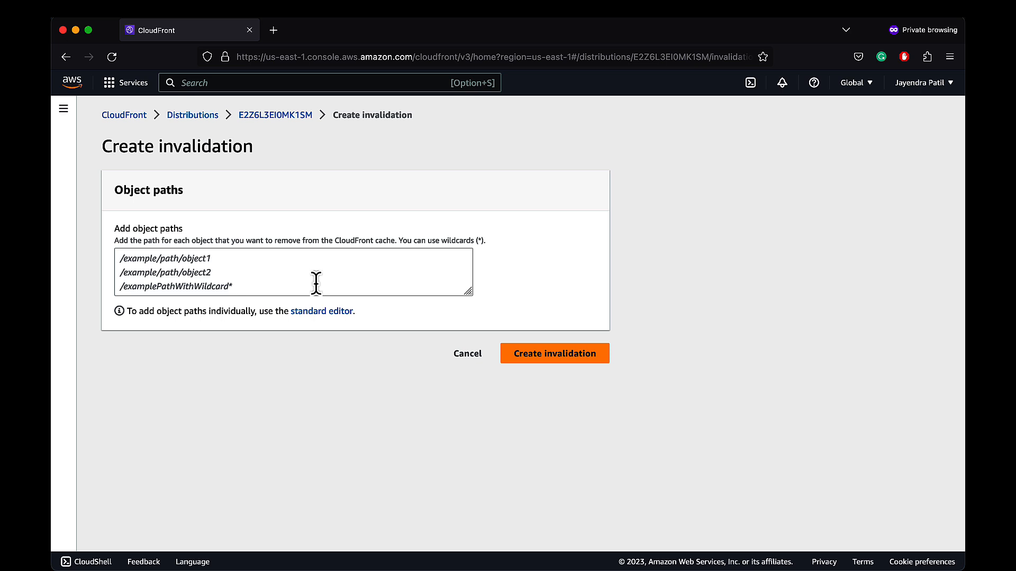
pyautogui.click(465, 354)
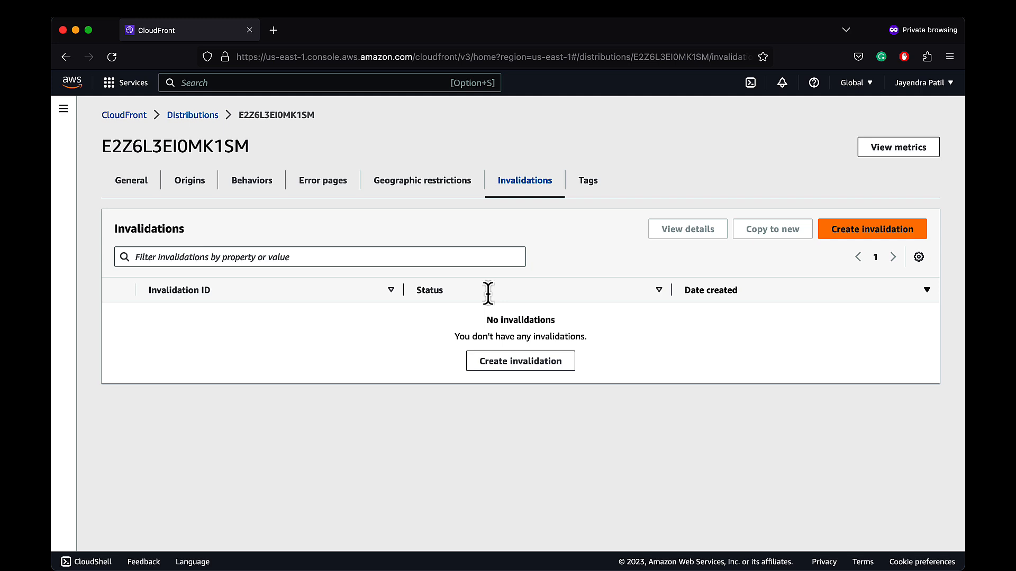
pyautogui.click(589, 184)
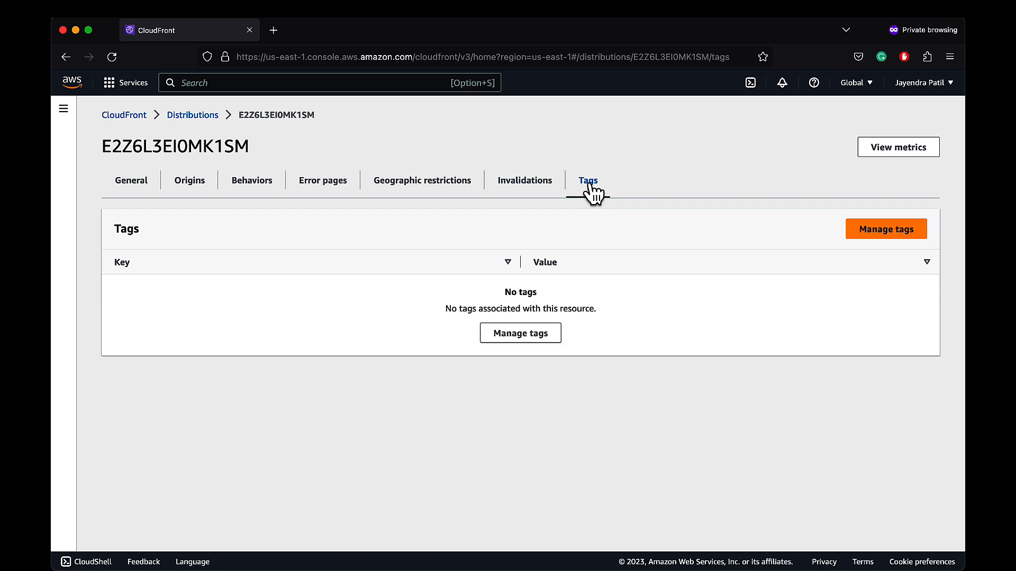
# Examine the distribution's monitoring metrics overview, its Functions errors and its Lambda@Edge errors
pyautogui.click(854, 146)
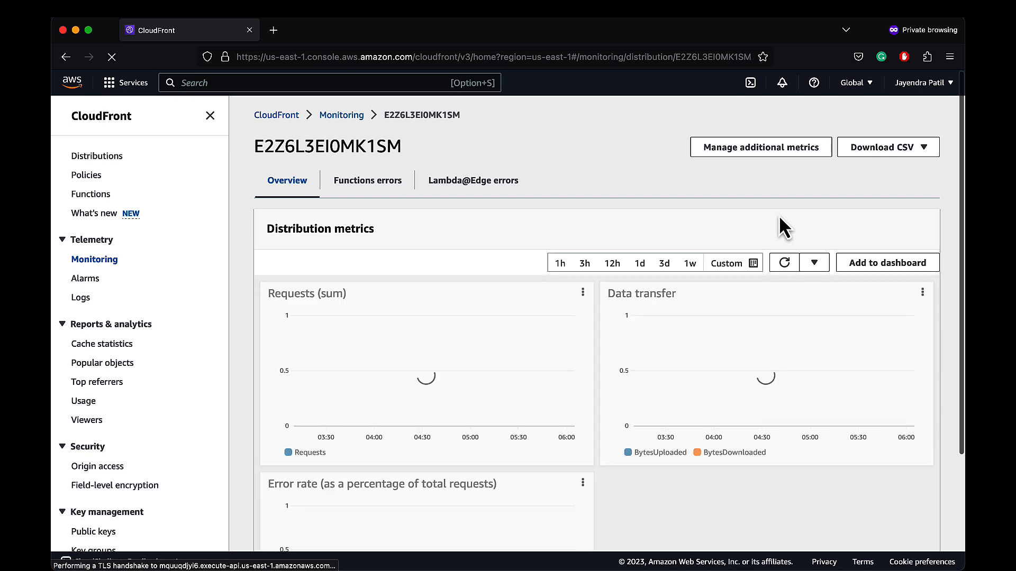
pyautogui.scroll(-3, 779, 215)
pyautogui.scroll(3, 635, 212)
pyautogui.click(405, 186)
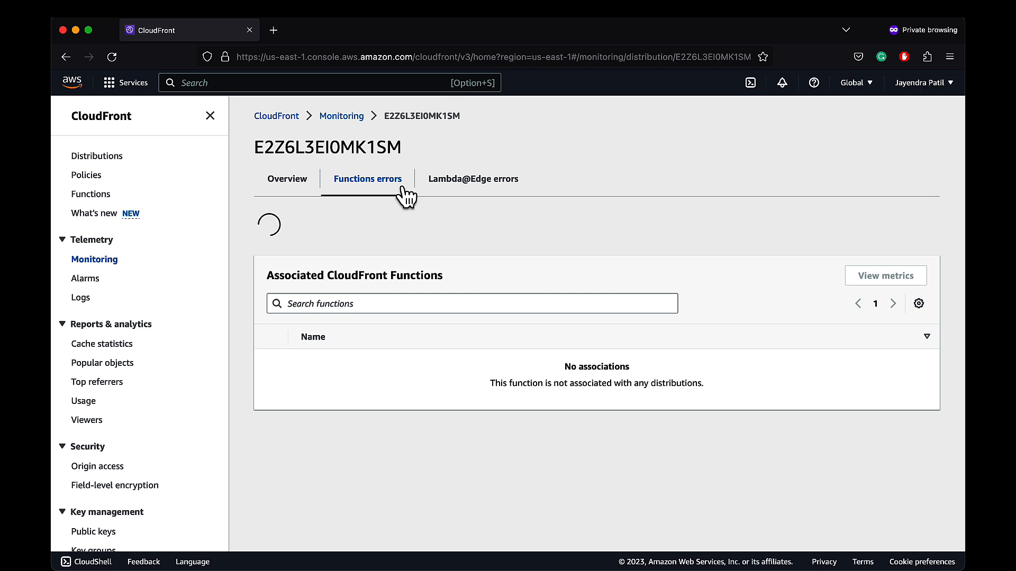
pyautogui.click(468, 185)
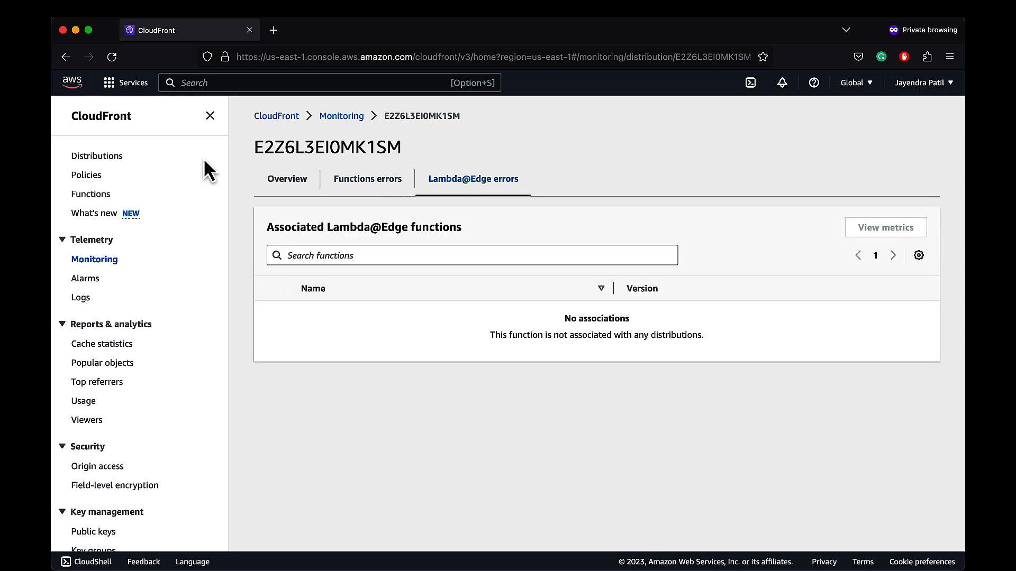
# Copy the domain name from the distribution's details and open dgl71s1s2tz1e.cloudfront.net in a new browser tab
pyautogui.click(110, 159)
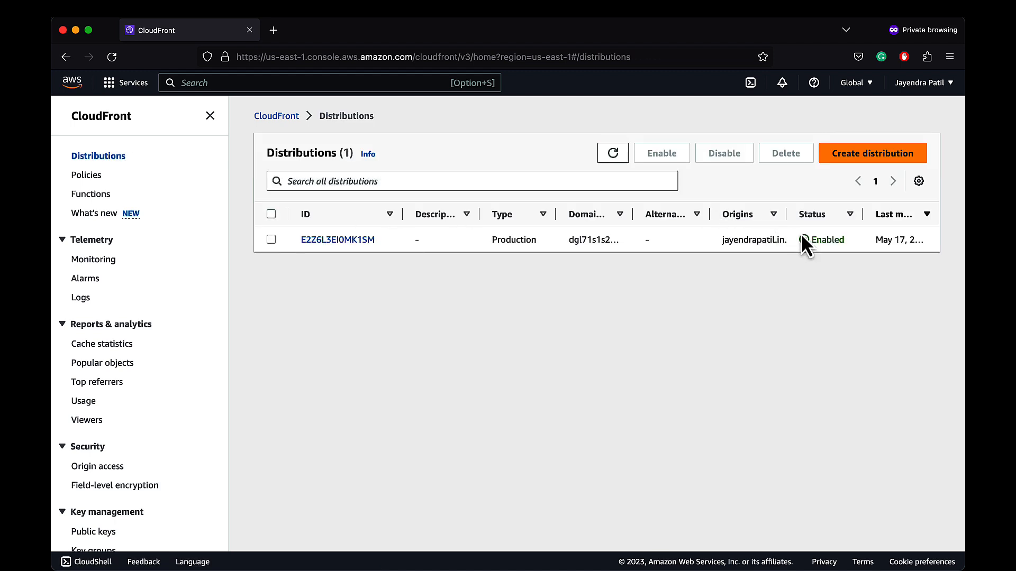
pyautogui.click(344, 241)
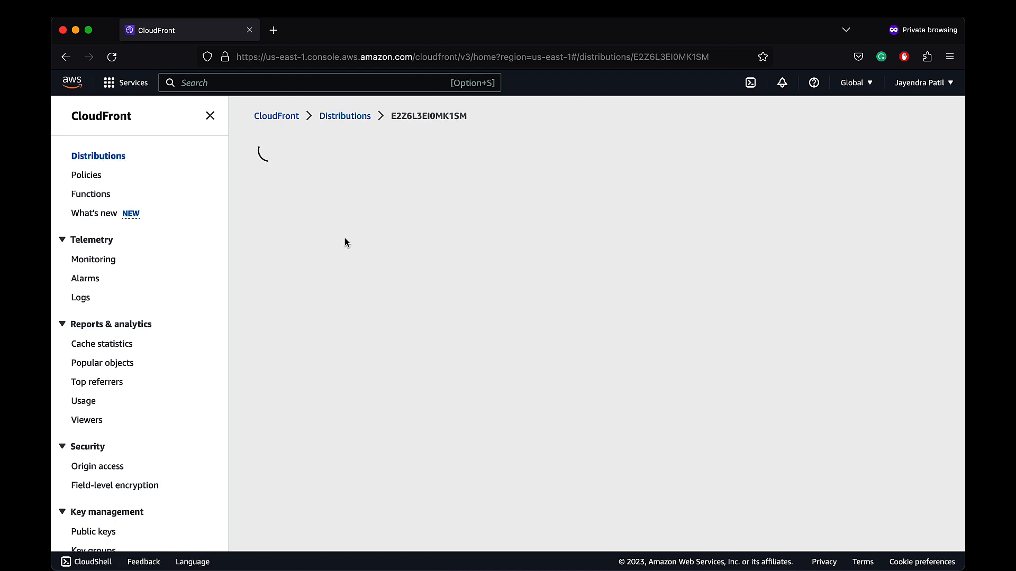
pyautogui.click(274, 284)
pyautogui.click(273, 30)
pyautogui.press('super+v')
pyautogui.press('Return')
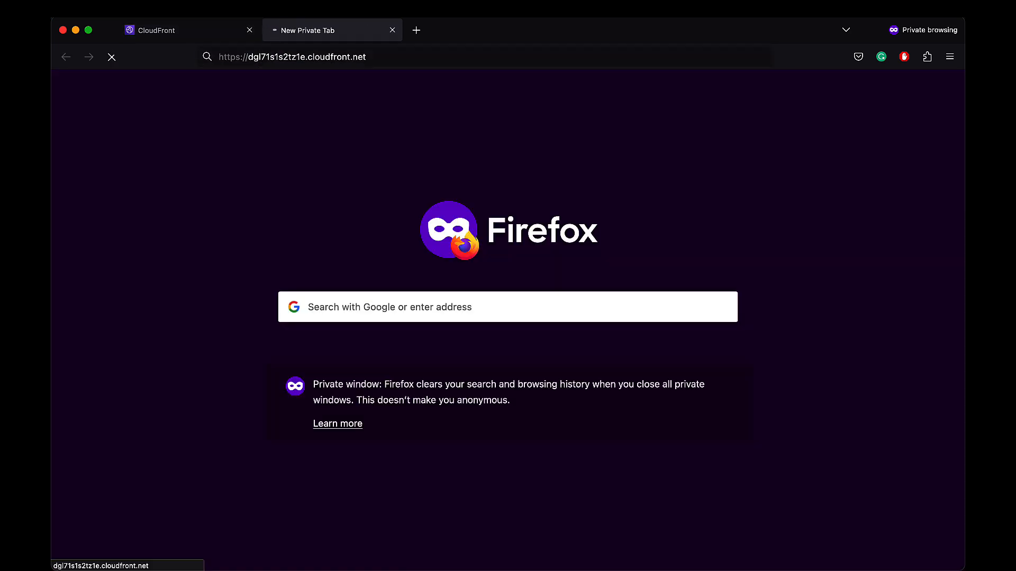